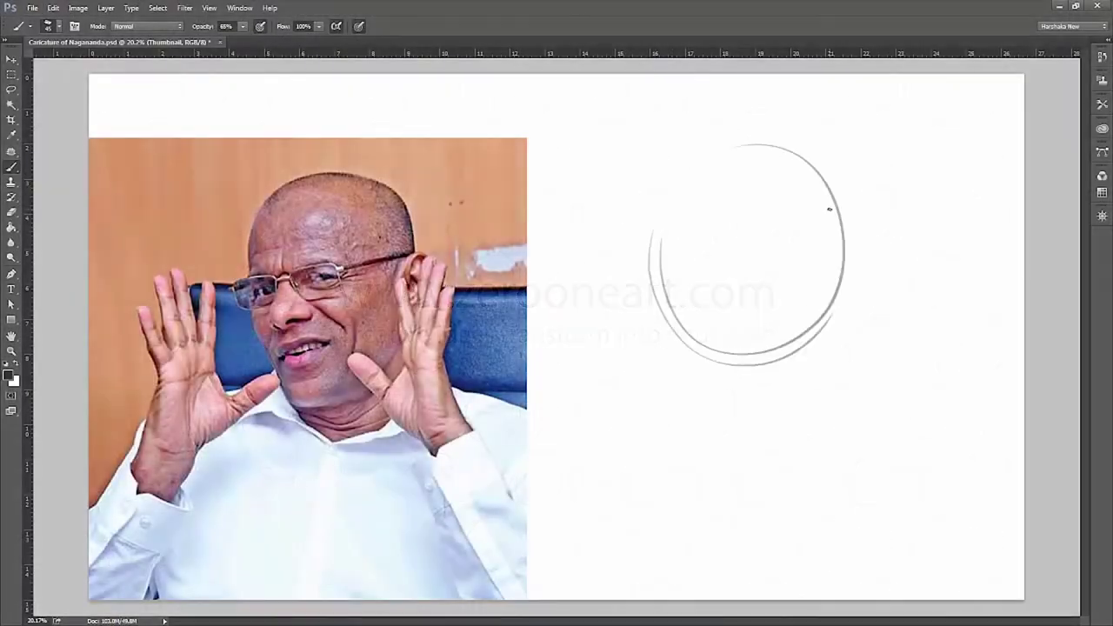
Sketch construction guide lines for the head, jaw, ear and neck
drag(696, 294, 820, 241)
drag(767, 330, 715, 165)
drag(620, 207, 683, 387)
mouse_move(748, 271)
mouse_down()
mouse_move(835, 230)
mouse_move(844, 291)
mouse_up()
mouse_move(843, 274)
mouse_down()
mouse_move(845, 356)
mouse_move(800, 413)
mouse_up()
drag(671, 437, 809, 430)
Outline the head's top, right side and jaw, and mark the eye and brow lines
drag(663, 328, 682, 440)
mouse_move(632, 318)
mouse_down()
mouse_move(674, 127)
mouse_move(840, 254)
mouse_move(633, 327)
mouse_up()
drag(636, 275, 792, 258)
mouse_move(600, 261)
mouse_down()
mouse_move(772, 257)
mouse_move(657, 296)
mouse_move(760, 259)
mouse_up()
drag(678, 252, 715, 228)
drag(602, 260, 707, 218)
mouse_move(591, 230)
mouse_down()
mouse_move(821, 200)
mouse_move(804, 259)
mouse_up()
Sketch the nose outline, then the mouth, lower lip and chin
mouse_move(614, 228)
mouse_down()
mouse_move(626, 338)
mouse_move(710, 342)
mouse_move(733, 318)
mouse_up()
mouse_move(724, 287)
mouse_down()
mouse_move(727, 322)
mouse_move(665, 306)
mouse_up()
drag(717, 258, 702, 294)
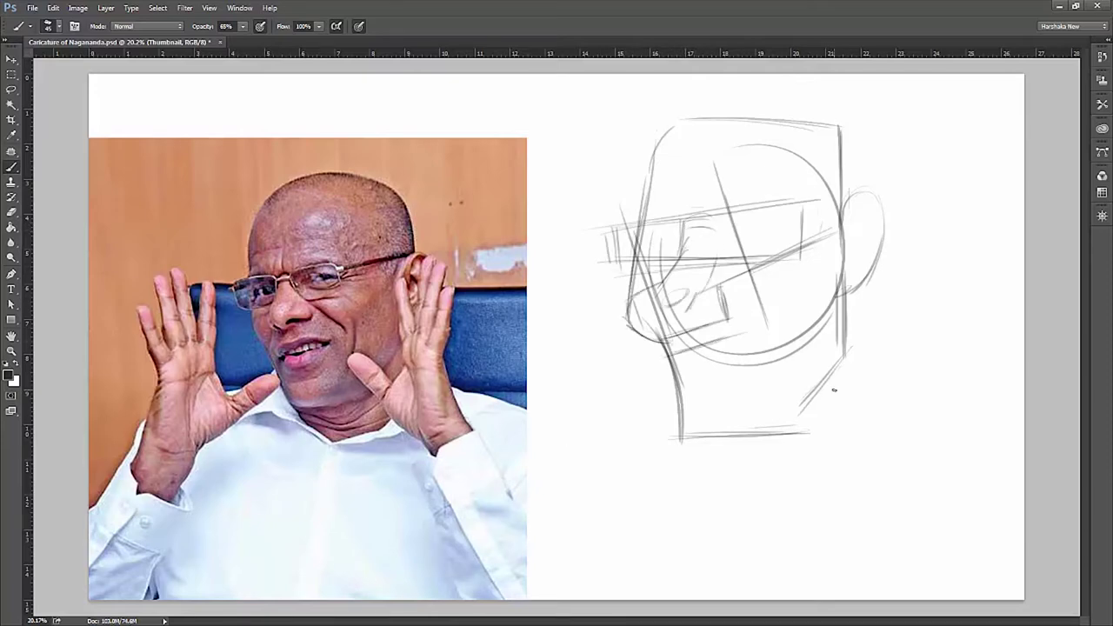
mouse_move(731, 346)
mouse_down()
mouse_move(798, 328)
mouse_move(786, 342)
mouse_up()
mouse_move(741, 346)
mouse_down()
mouse_move(687, 370)
mouse_move(666, 355)
mouse_up()
mouse_move(682, 376)
mouse_down()
mouse_move(708, 391)
mouse_move(779, 349)
mouse_move(703, 429)
mouse_move(749, 403)
mouse_up()
Draw the chin lines, neck and shoulder strokes
drag(775, 363, 741, 405)
drag(675, 343, 671, 488)
drag(679, 475, 790, 480)
mouse_move(837, 402)
mouse_down()
mouse_move(755, 484)
mouse_move(768, 482)
mouse_up()
drag(849, 303, 852, 418)
drag(847, 341, 863, 517)
drag(762, 491, 791, 526)
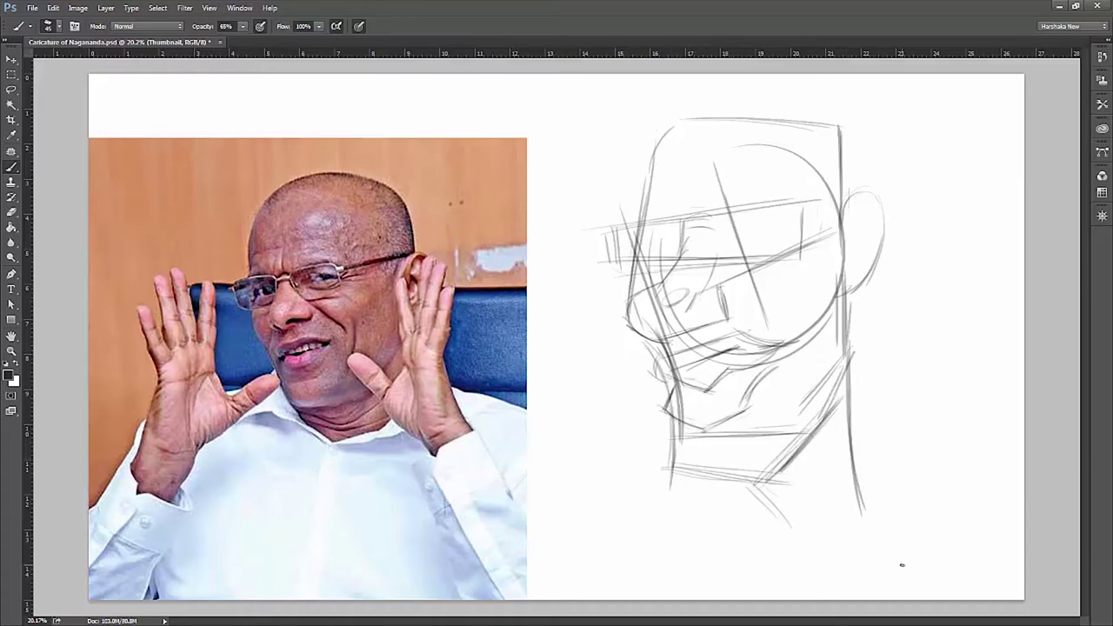
Refine the head contour and facial lines
drag(647, 162, 635, 228)
mouse_move(645, 213)
mouse_down()
mouse_move(708, 94)
mouse_move(840, 91)
mouse_up()
drag(847, 112, 861, 212)
drag(675, 263, 722, 228)
drag(726, 267, 790, 262)
Sketch the glasses frame and the ear
drag(643, 216, 873, 193)
mouse_move(861, 195)
mouse_down()
mouse_move(852, 287)
mouse_move(861, 257)
mouse_up()
drag(799, 287, 773, 429)
mouse_move(719, 294)
mouse_down()
mouse_move(706, 279)
mouse_move(769, 330)
mouse_up()
Draw the nose profile and jaw lines, and darken the mouth
drag(633, 262, 608, 310)
drag(609, 287, 680, 452)
drag(670, 366, 663, 525)
drag(661, 440, 750, 426)
mouse_move(670, 376)
mouse_down()
mouse_move(791, 344)
mouse_move(765, 365)
mouse_up()
drag(677, 376, 715, 380)
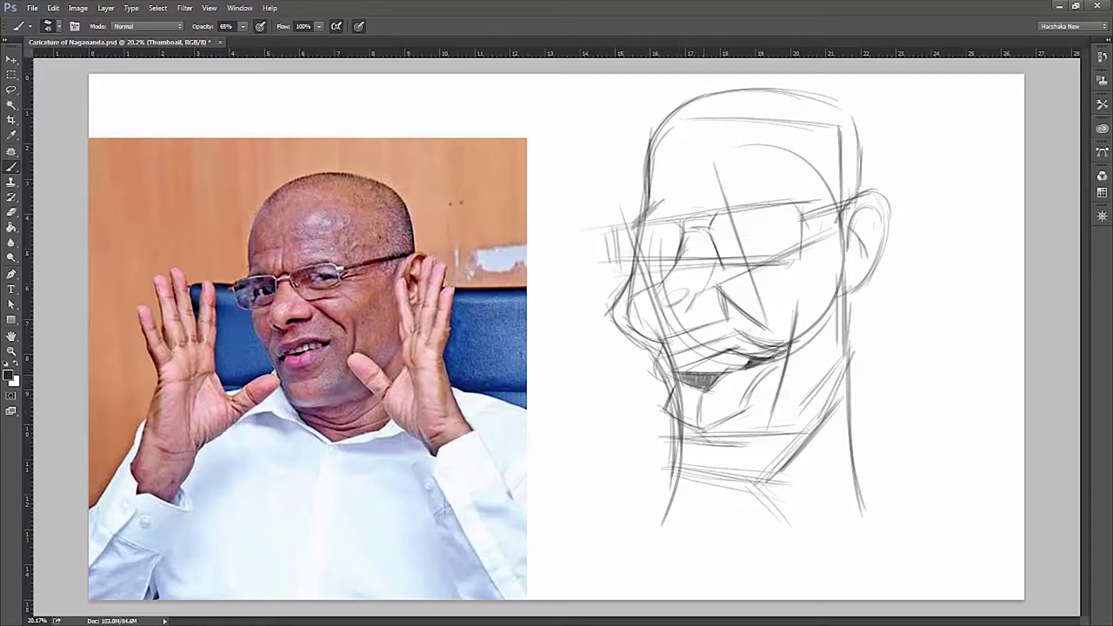
Draw the closed right eye and the left eye, then scale the sketch down
mouse_move(732, 236)
mouse_down()
mouse_move(795, 229)
mouse_move(784, 242)
mouse_up()
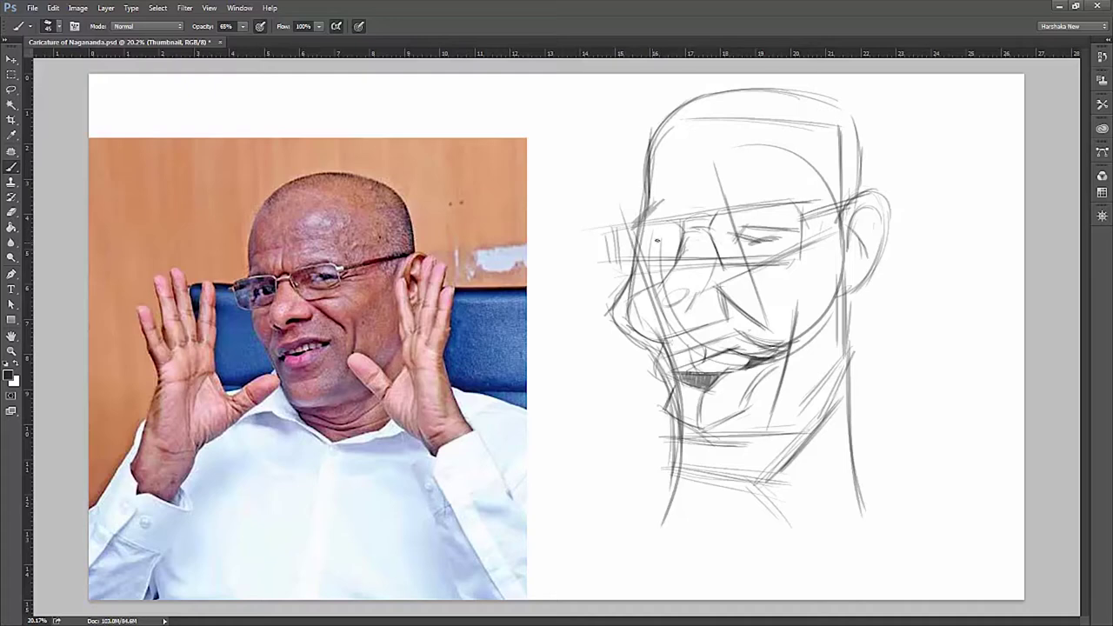
mouse_move(646, 243)
mouse_down()
mouse_move(675, 236)
mouse_move(630, 248)
mouse_up()
drag(650, 182, 788, 171)
drag(695, 106, 721, 207)
key(ctrl+t)
drag(875, 113, 857, 133)
key(Return)
Add right jaw, neck, collar and shoulder lines, then shrink the sketch slightly
drag(858, 294, 849, 360)
drag(854, 353, 770, 457)
drag(671, 443, 792, 449)
mouse_move(694, 360)
mouse_down()
mouse_move(674, 456)
mouse_move(706, 522)
mouse_up()
drag(873, 461, 823, 532)
drag(679, 462, 683, 513)
key(ctrl+t)
drag(611, 132, 627, 157)
key(Return)
Draw the right shoulder and darken the jaw lines
drag(865, 438, 981, 539)
drag(741, 440, 786, 433)
drag(703, 433, 805, 411)
drag(840, 355, 783, 405)
drag(832, 285, 774, 339)
Draw and darken the skull top and head edge, adding ear strokes
mouse_move(678, 183)
mouse_down()
mouse_move(818, 131)
mouse_move(840, 237)
mouse_up()
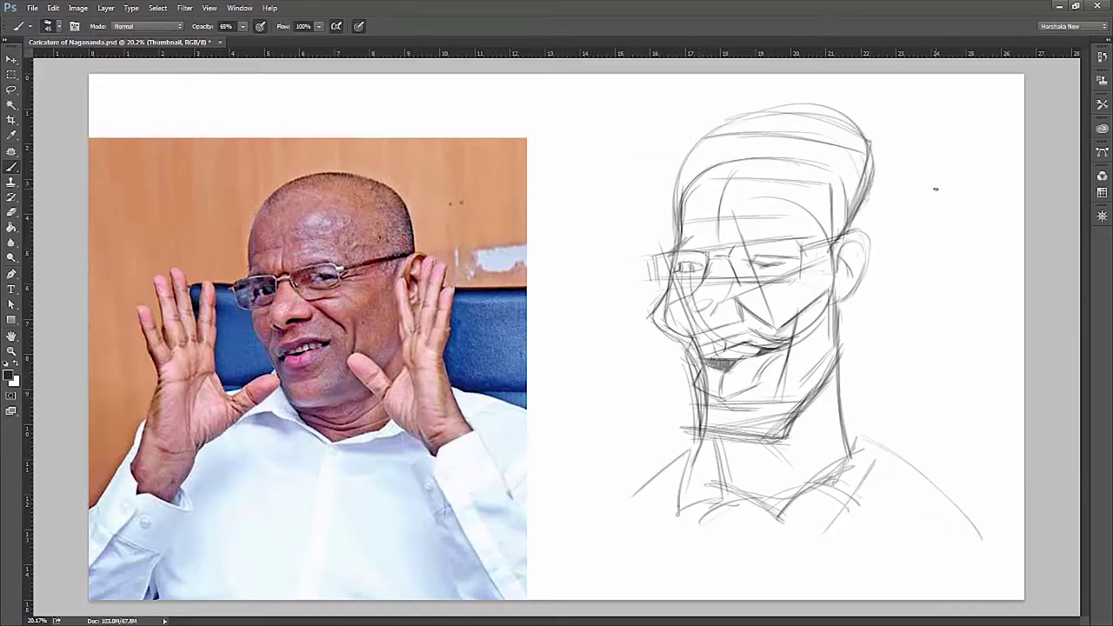
drag(851, 139, 841, 240)
drag(861, 159, 818, 129)
drag(670, 218, 826, 123)
drag(840, 152, 850, 423)
drag(863, 264, 840, 315)
drag(725, 224, 720, 250)
mouse_move(713, 233)
mouse_down()
mouse_move(705, 256)
mouse_move(799, 287)
mouse_move(738, 288)
mouse_up()
Draw the glasses frames over the face and the closed eye with its eyebrow
drag(727, 247, 844, 240)
drag(737, 289, 806, 264)
drag(649, 275, 696, 290)
mouse_move(748, 252)
mouse_down()
mouse_move(795, 251)
mouse_move(803, 219)
mouse_up()
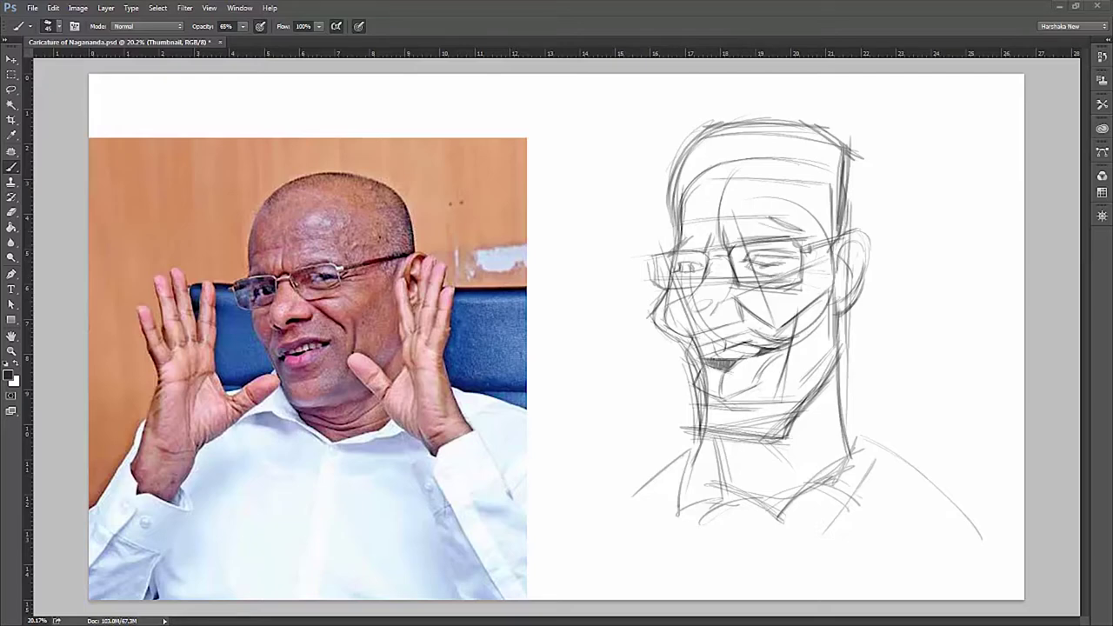
key(ctrl+t)
Stretch the sketch slightly left, then darken the mustache, teeth and lower lip
drag(625, 323, 614, 323)
key(Return)
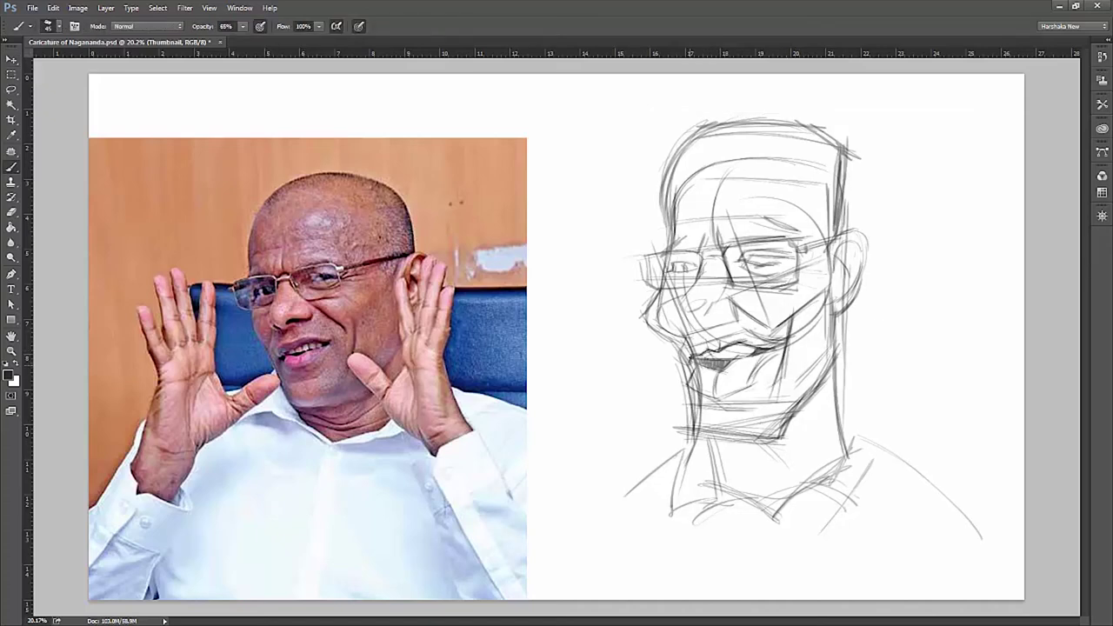
drag(677, 356, 781, 329)
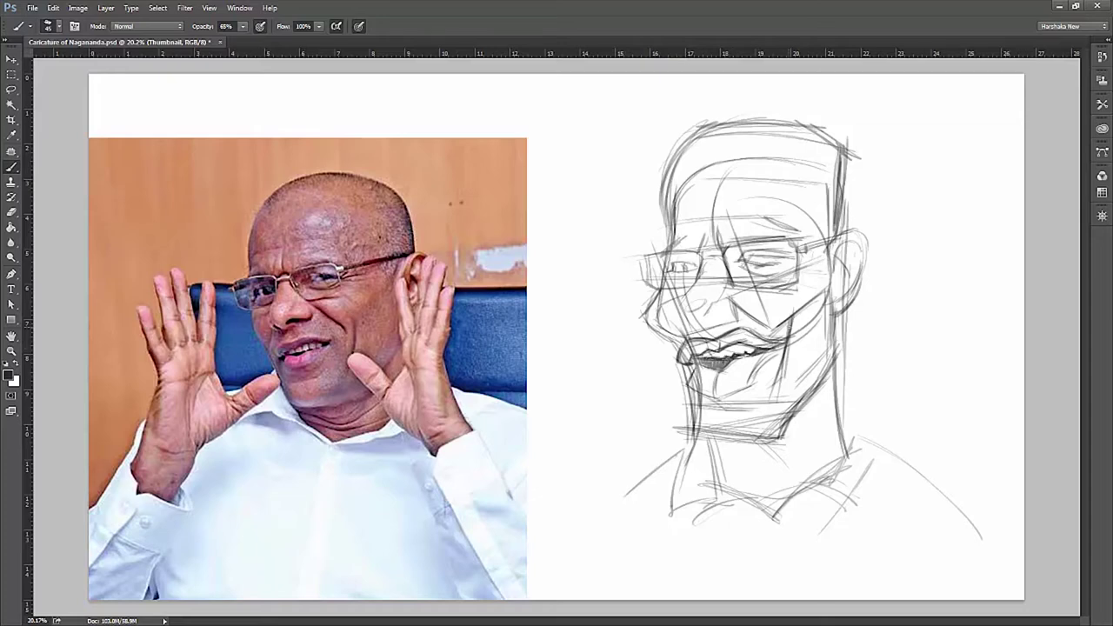
mouse_move(732, 341)
mouse_down()
mouse_move(767, 336)
mouse_move(741, 391)
mouse_up()
mouse_move(687, 363)
mouse_down()
mouse_move(694, 385)
mouse_move(744, 397)
mouse_move(748, 383)
mouse_up()
Darken the lower lip, chin, left cheek and jaw lines
drag(678, 392, 734, 416)
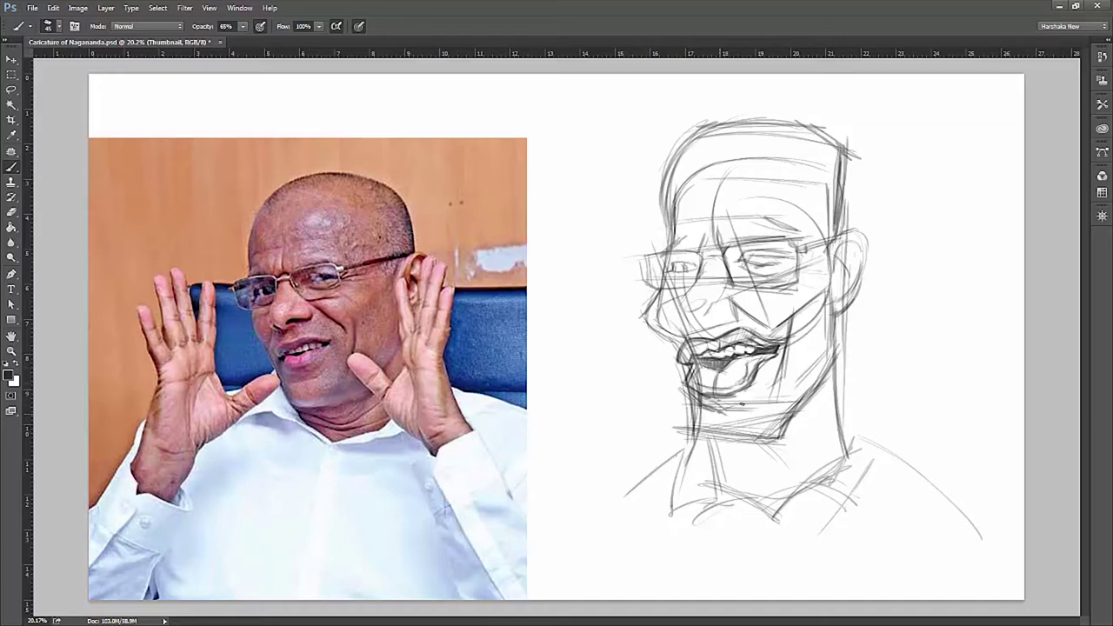
drag(761, 374, 723, 411)
drag(674, 362, 696, 439)
mouse_move(648, 289)
mouse_down()
mouse_move(687, 412)
mouse_move(738, 450)
mouse_move(798, 428)
mouse_up()
drag(843, 318, 788, 439)
Reinforce the neck, left cheek and nose, including the nostril line
drag(703, 447, 779, 475)
drag(840, 394, 765, 470)
drag(712, 432, 828, 485)
drag(704, 259, 660, 341)
mouse_move(739, 301)
mouse_down()
mouse_move(689, 327)
mouse_move(720, 327)
mouse_move(702, 296)
mouse_move(791, 339)
mouse_move(736, 380)
mouse_move(745, 426)
mouse_up()
key(ctrl+minus)
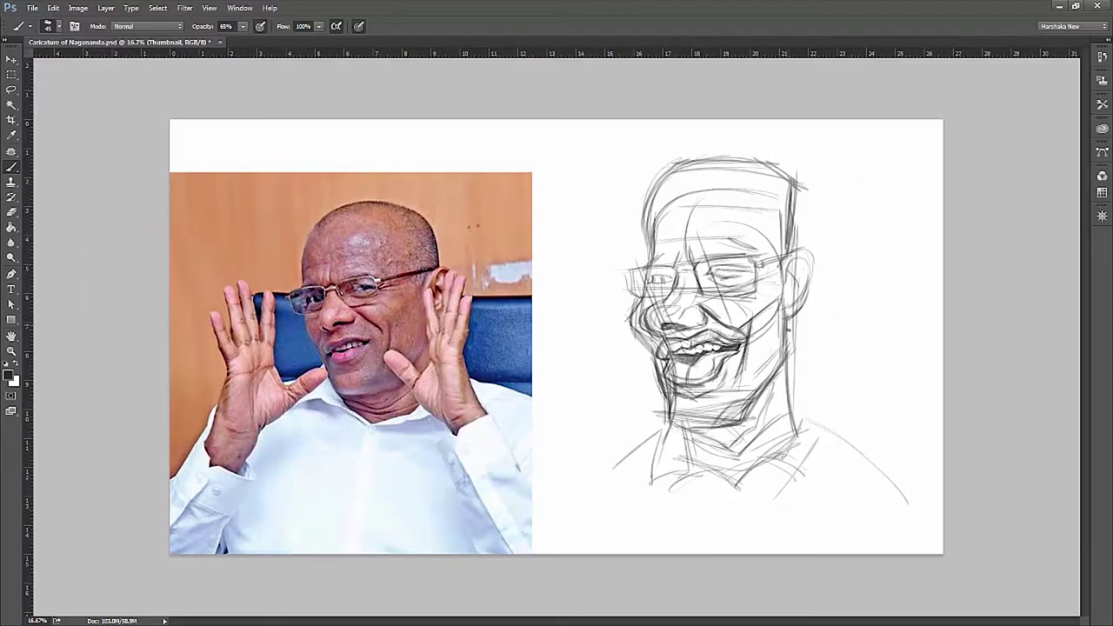
Erase the head's right side and redraw the jaw, skull top and glasses arm
drag(797, 171, 774, 376)
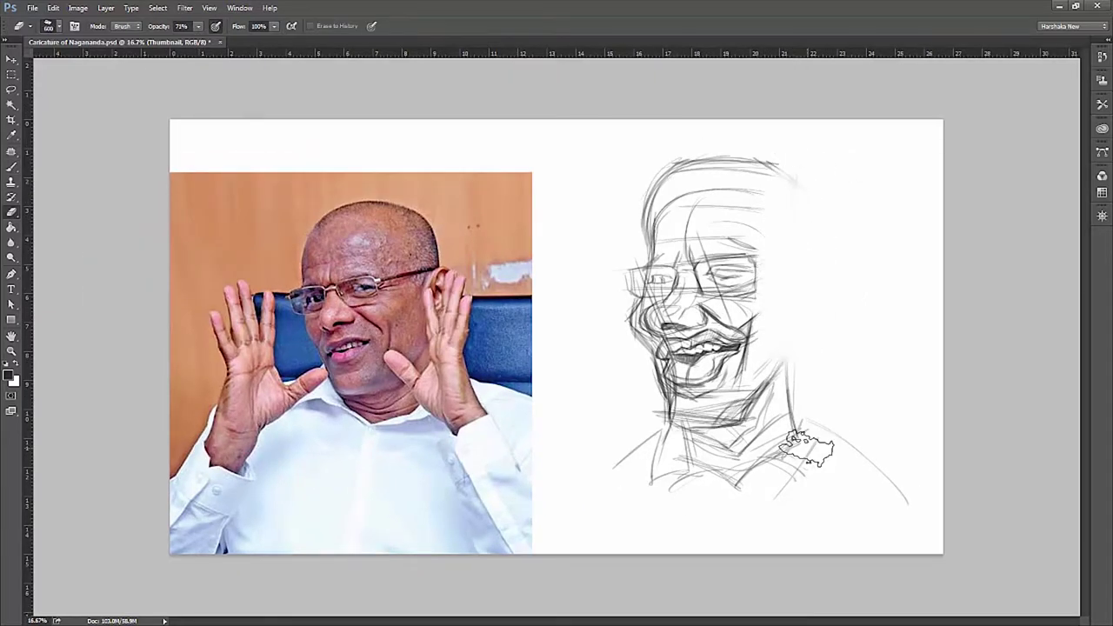
drag(727, 409, 778, 423)
mouse_move(783, 371)
mouse_down()
mouse_move(721, 432)
mouse_move(781, 410)
mouse_move(812, 322)
mouse_up()
drag(822, 196, 808, 358)
drag(714, 155, 824, 201)
drag(748, 322, 808, 291)
mouse_move(753, 263)
mouse_down()
mouse_move(814, 252)
mouse_move(790, 192)
mouse_up()
Lighten the forehead, draw a forehead circle, hatch the right cheek and add the ear curve
key(e)
mouse_move(687, 197)
mouse_down()
mouse_move(688, 251)
mouse_move(748, 206)
mouse_up()
key(b)
drag(661, 228, 727, 223)
drag(786, 304, 793, 374)
drag(739, 348, 745, 405)
mouse_move(774, 357)
mouse_down()
mouse_move(713, 409)
mouse_move(802, 452)
mouse_up()
mouse_move(816, 283)
mouse_down()
mouse_move(850, 272)
mouse_move(818, 323)
mouse_up()
Lighten the skull top, outline the ear, and draw lines down both sides of the neck
key(e)
mouse_move(826, 183)
mouse_down()
mouse_move(678, 174)
mouse_move(782, 157)
mouse_up()
key(b)
mouse_move(649, 247)
mouse_down()
mouse_move(646, 222)
mouse_move(748, 141)
mouse_move(825, 243)
mouse_up()
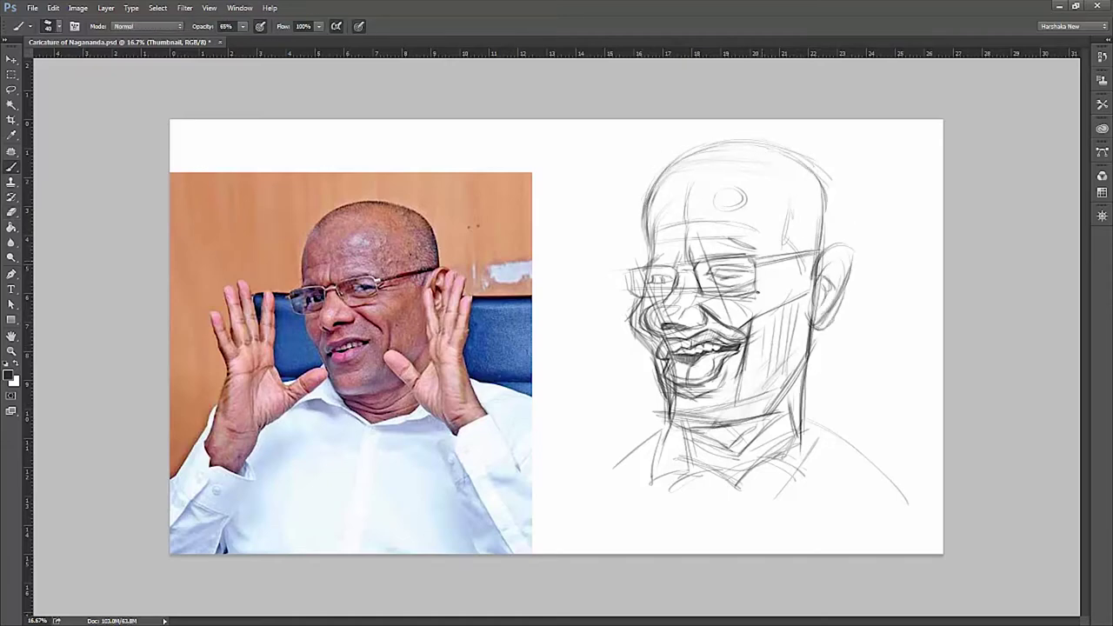
drag(823, 332, 786, 494)
drag(706, 423, 677, 490)
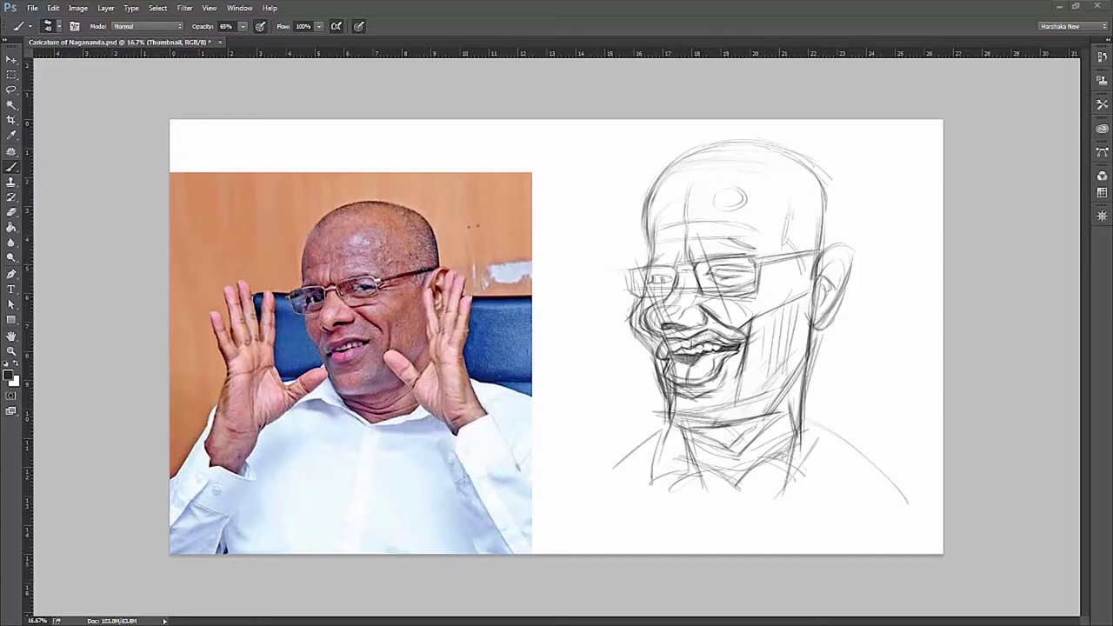
Draw dark jaw and under-chin lines and reinforce the right neck and left cheek
drag(757, 332, 716, 440)
mouse_move(661, 342)
mouse_down()
mouse_move(653, 445)
mouse_move(769, 425)
mouse_up()
drag(788, 382, 706, 445)
drag(810, 334, 780, 407)
drag(743, 367, 718, 437)
drag(665, 403, 727, 393)
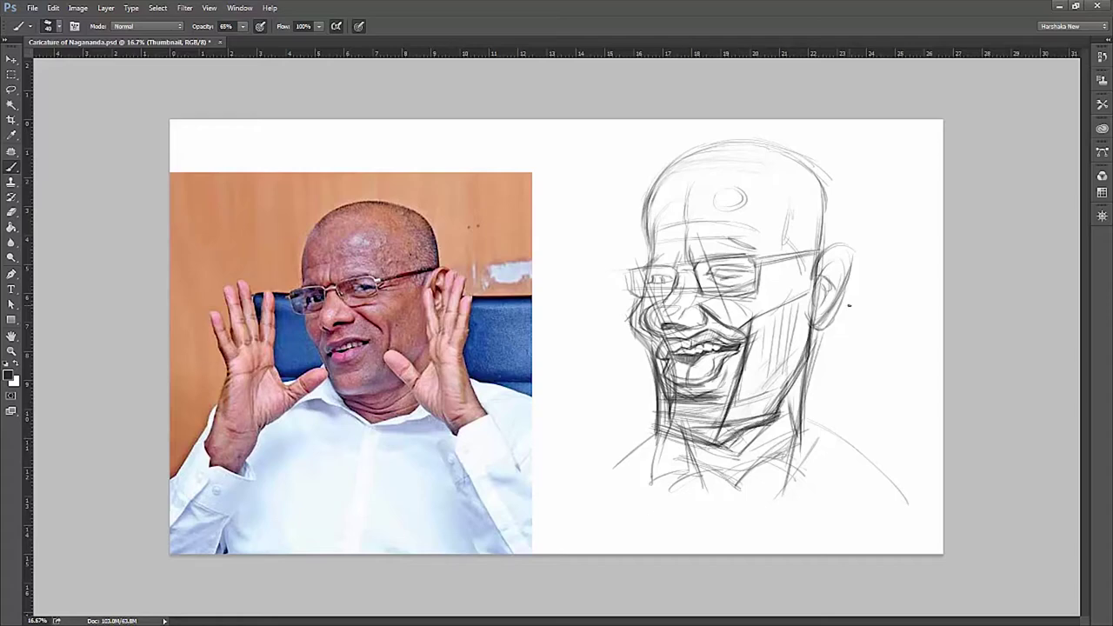
drag(647, 358, 623, 301)
Darken and refine the skull contour, brow and forehead outline
drag(641, 263, 659, 173)
mouse_move(810, 292)
mouse_down()
mouse_move(744, 350)
mouse_move(736, 438)
mouse_up()
mouse_move(756, 261)
mouse_down()
mouse_move(696, 228)
mouse_move(650, 233)
mouse_up()
drag(692, 235, 689, 168)
drag(651, 301, 653, 176)
drag(758, 193, 750, 269)
drag(642, 261, 842, 287)
drag(821, 165, 783, 314)
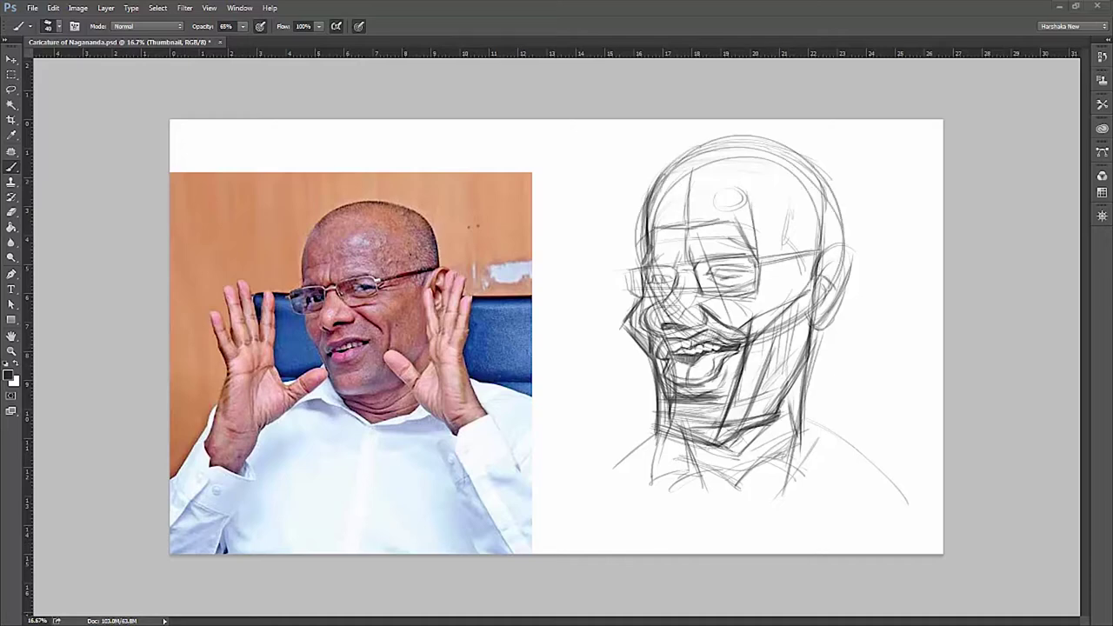
Add short strokes around the left cheek, nose, eye and mouth
mouse_move(624, 263)
mouse_down()
mouse_move(643, 297)
mouse_move(643, 212)
mouse_up()
drag(639, 257, 675, 263)
drag(666, 268, 692, 257)
drag(774, 299, 730, 393)
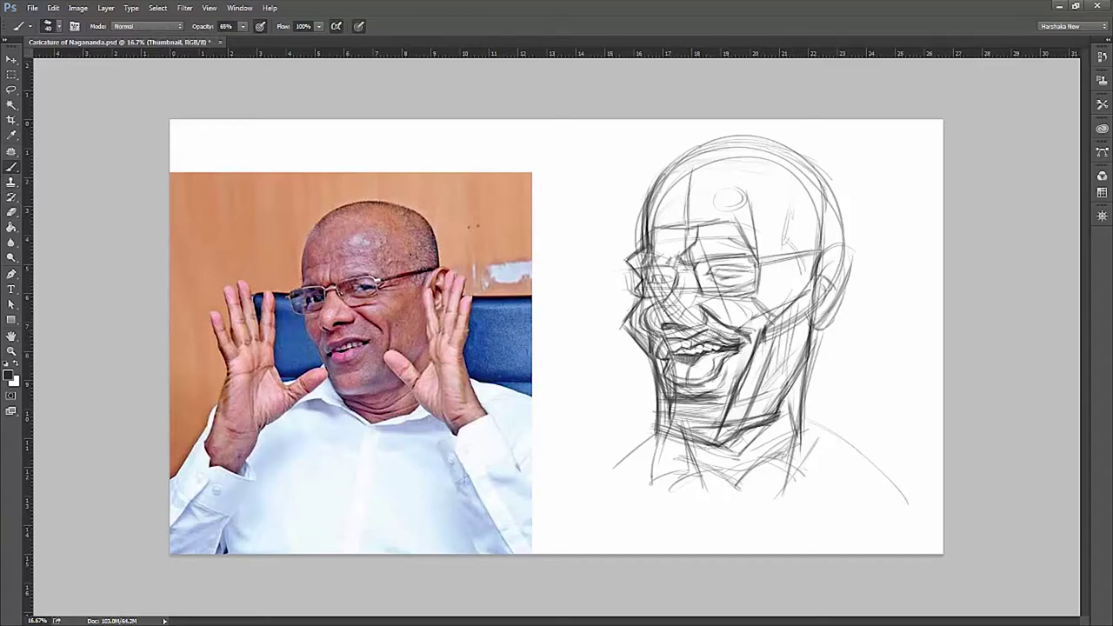
key(F7)
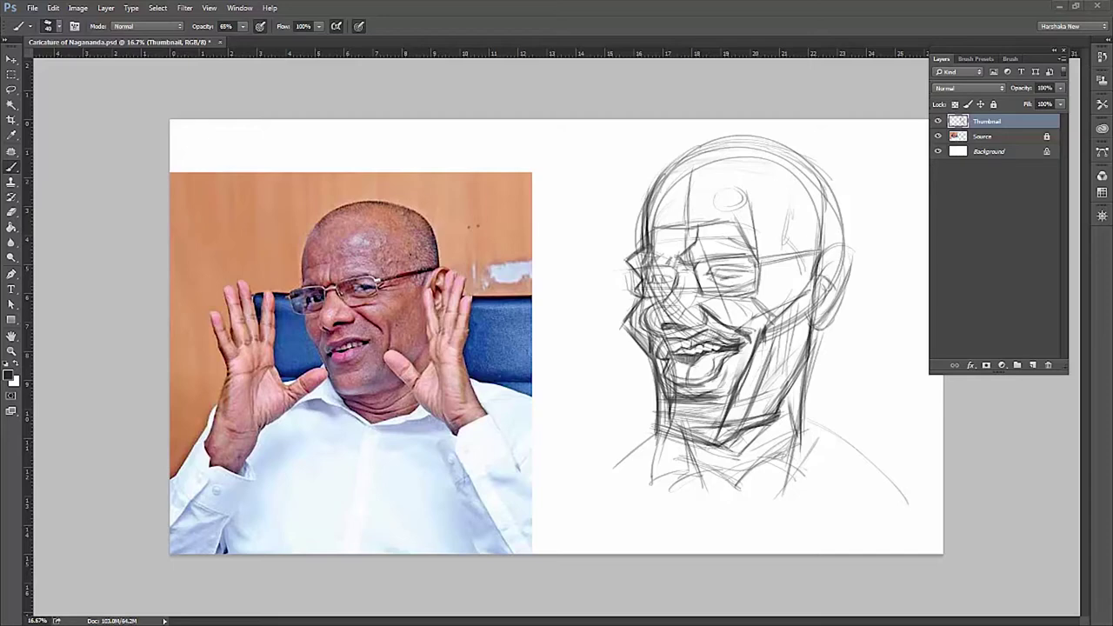
Draw the right ear, hatch the chin and jaw, and darken the forehead oval
drag(823, 252, 830, 329)
mouse_move(811, 211)
mouse_down()
mouse_move(866, 287)
mouse_move(822, 284)
mouse_move(818, 337)
mouse_up()
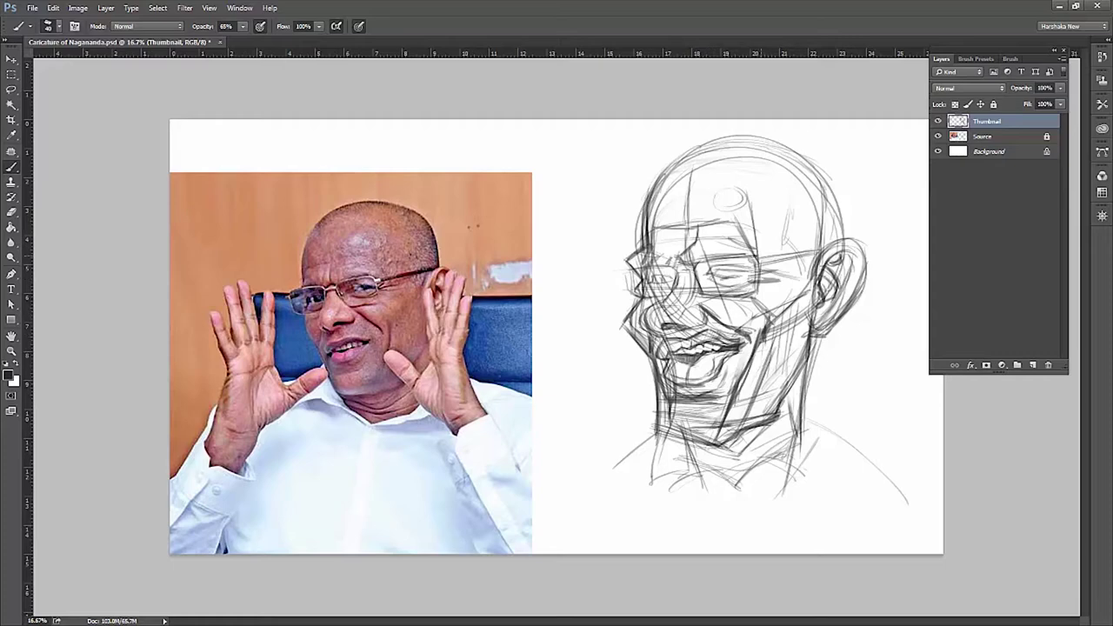
key(ctrl+minus)
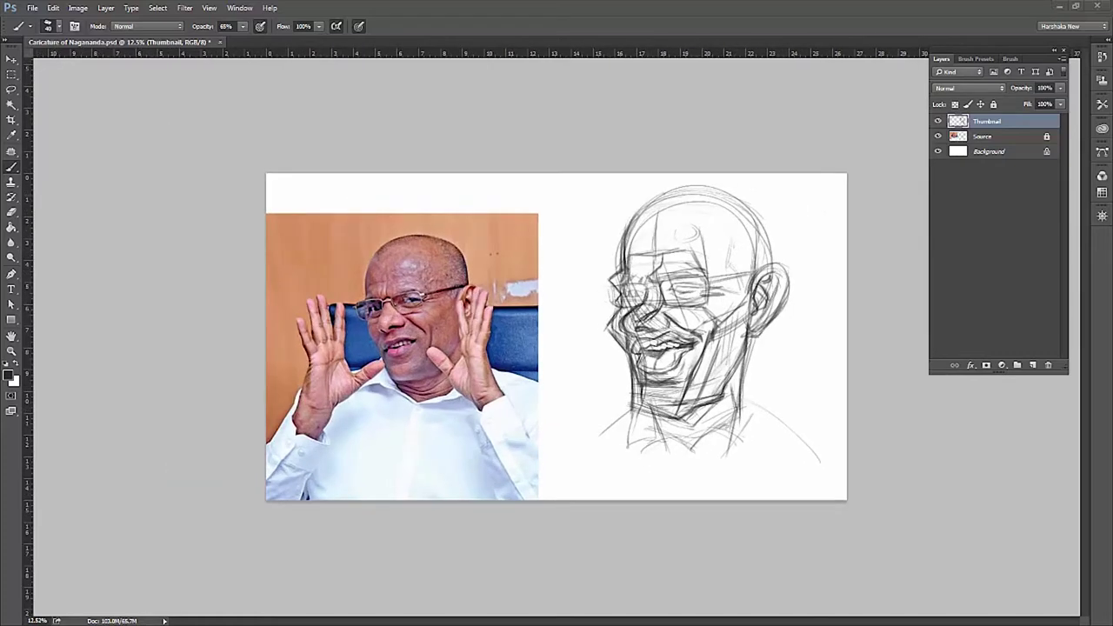
mouse_move(622, 390)
mouse_down()
mouse_move(652, 419)
mouse_move(682, 426)
mouse_up()
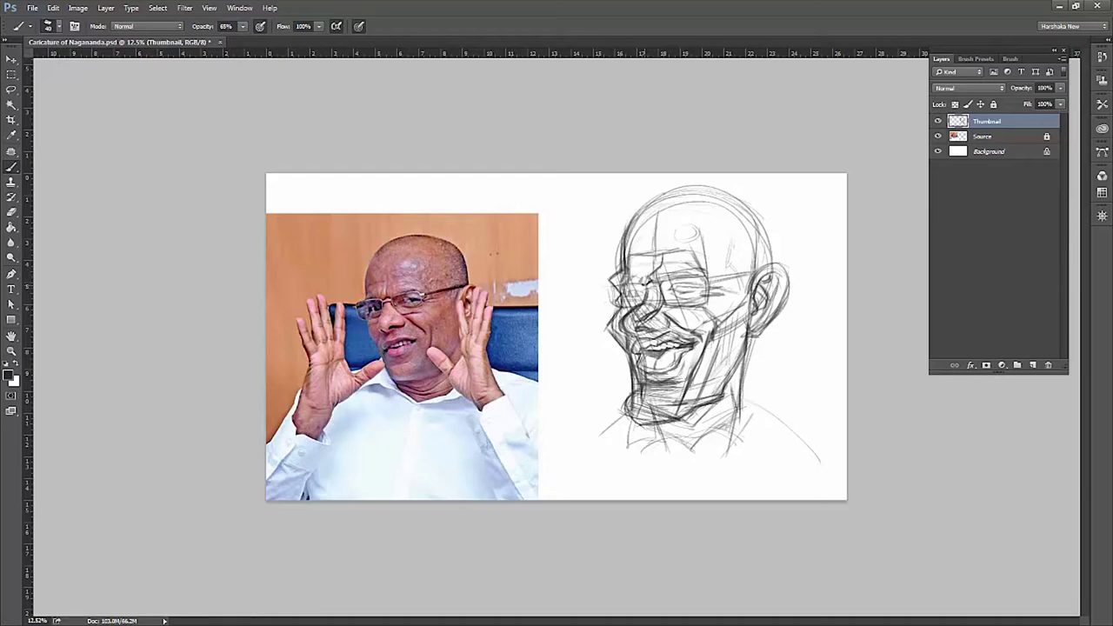
mouse_move(675, 233)
mouse_down()
mouse_move(696, 231)
mouse_move(710, 287)
mouse_up()
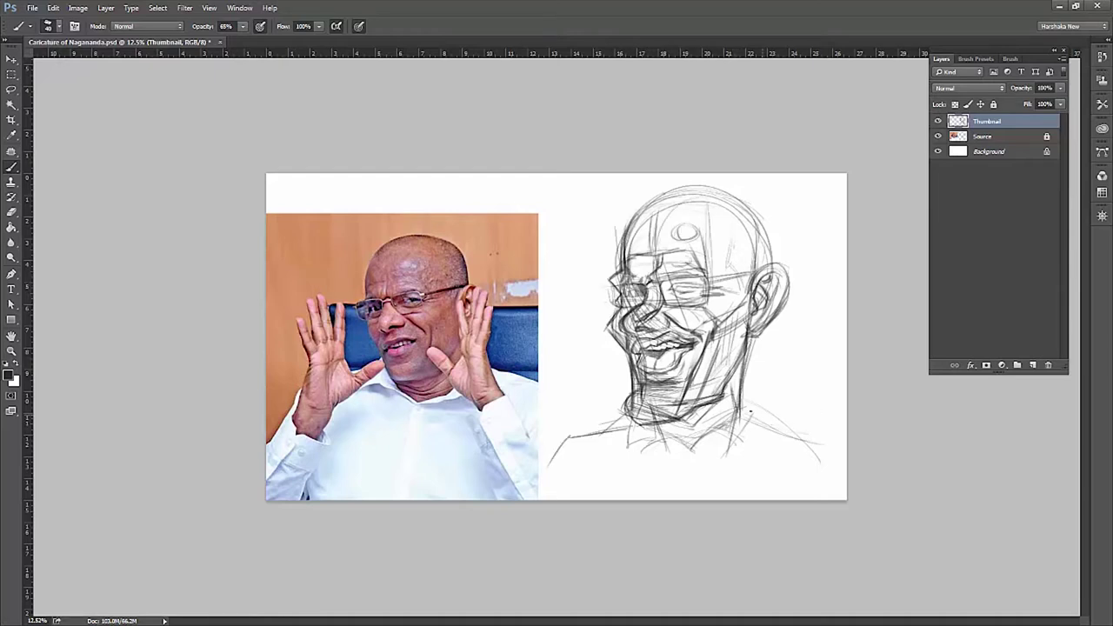
Scale the sketch layer down slightly about its centre
key(v)
drag(835, 461, 808, 447)
key(Return)
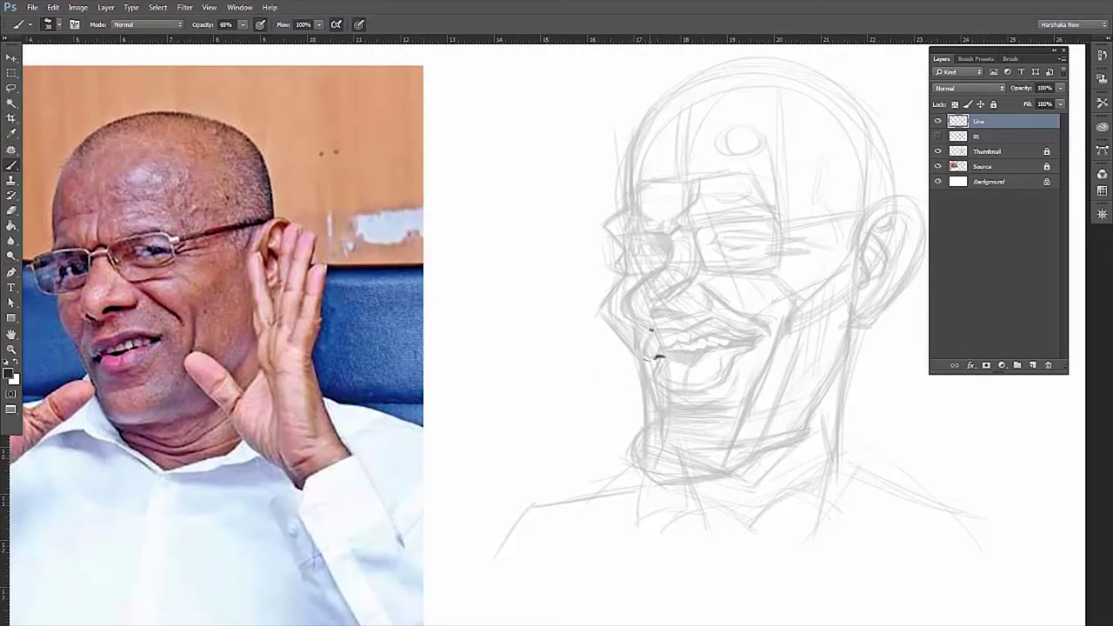
Ink darker upper and lower lip lines, the teeth, the mouth corners and the inside of the mouth
drag(684, 320, 722, 320)
drag(763, 333, 712, 327)
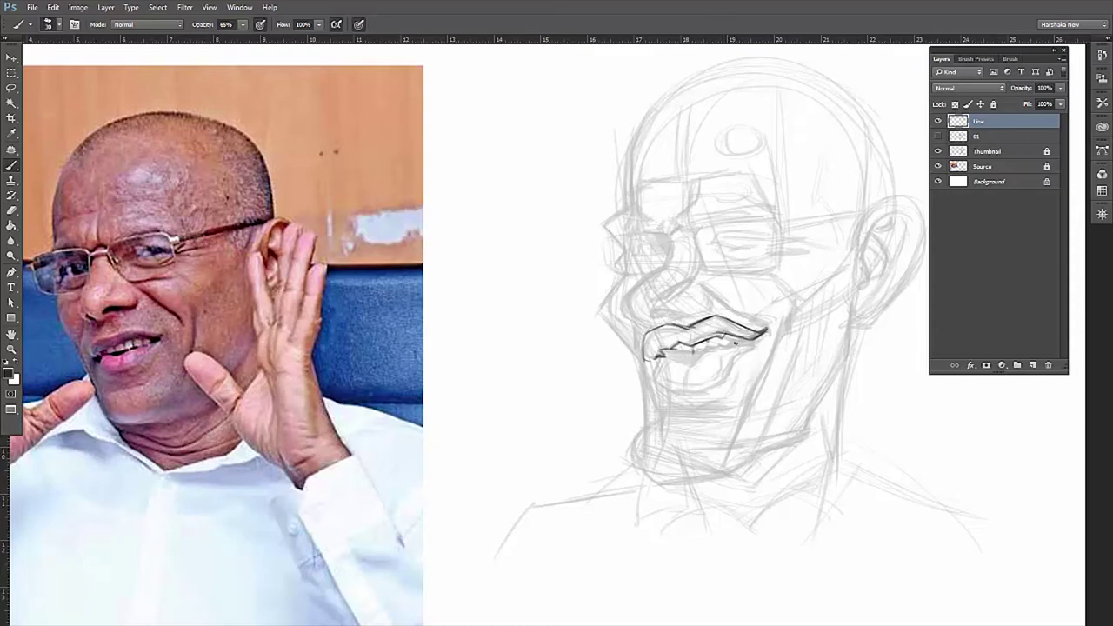
drag(757, 339, 738, 348)
mouse_move(663, 357)
mouse_down()
mouse_move(711, 366)
mouse_move(677, 366)
mouse_move(708, 400)
mouse_move(729, 393)
mouse_move(663, 395)
mouse_up()
drag(767, 340, 725, 391)
drag(657, 365, 722, 390)
drag(748, 352, 732, 370)
drag(663, 341, 717, 327)
mouse_move(649, 357)
mouse_down()
mouse_move(698, 331)
mouse_move(750, 327)
mouse_up()
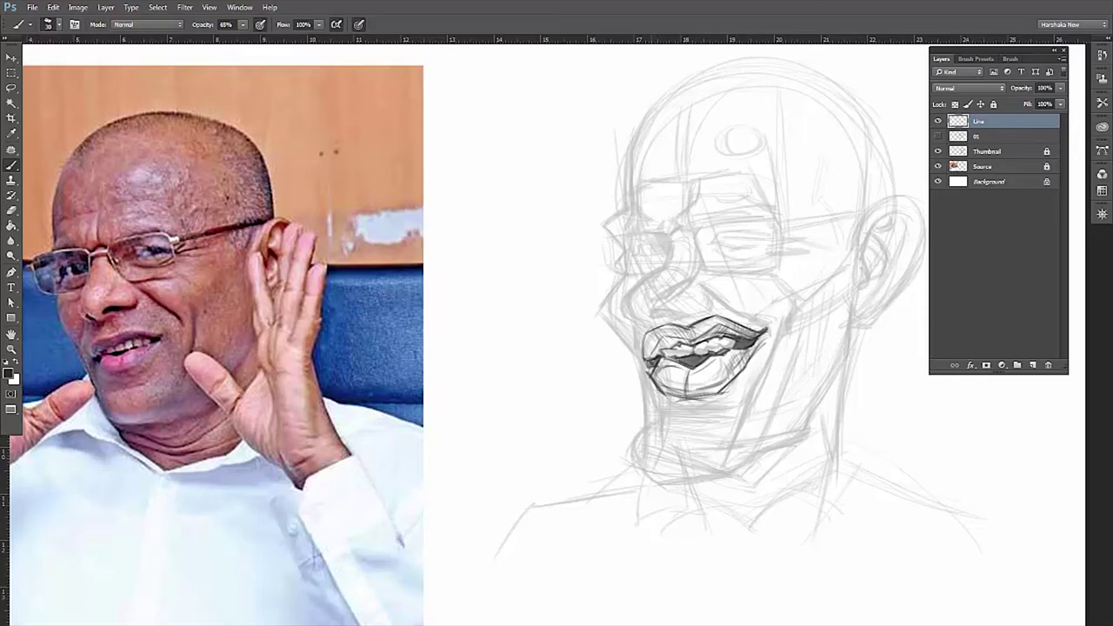
drag(657, 341, 680, 329)
Darken the under-chin hatching, both jawlines and the left cheek contour
drag(668, 410, 725, 401)
mouse_move(762, 365)
mouse_down()
mouse_move(708, 414)
mouse_move(731, 421)
mouse_up()
drag(659, 416, 708, 409)
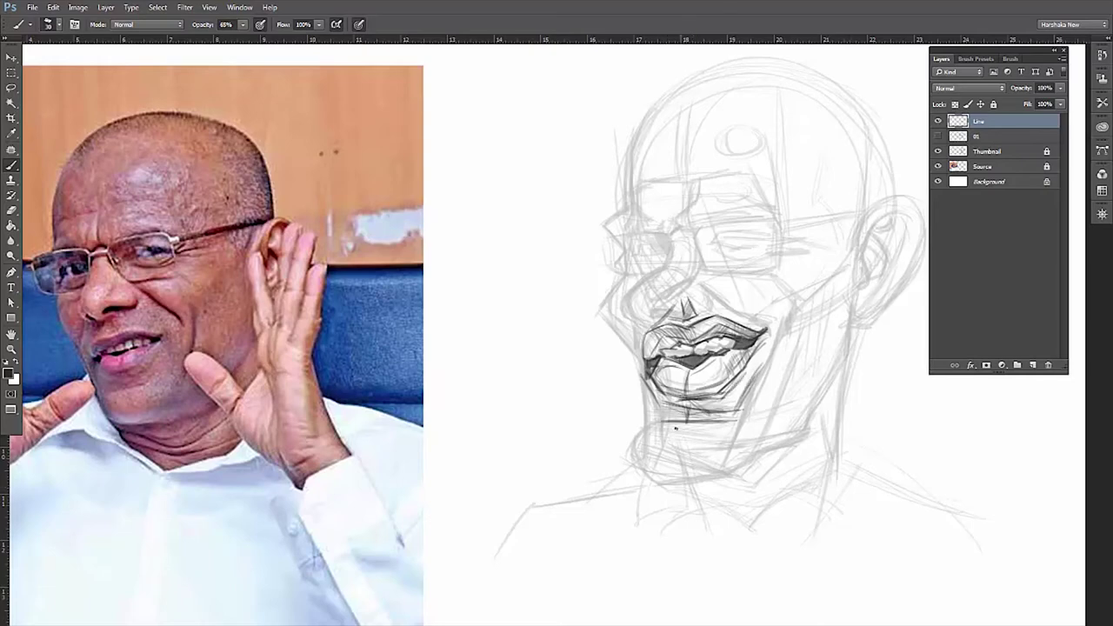
drag(642, 344, 631, 393)
mouse_move(646, 303)
mouse_down()
mouse_move(608, 360)
mouse_move(614, 271)
mouse_up()
Darken the neck lines, the collar line and the right jaw-to-neck contour
mouse_move(646, 392)
mouse_down()
mouse_move(639, 436)
mouse_move(727, 418)
mouse_move(675, 472)
mouse_up()
mouse_move(654, 433)
mouse_down()
mouse_move(640, 487)
mouse_move(774, 476)
mouse_move(648, 451)
mouse_up()
drag(635, 469, 772, 454)
drag(682, 468, 816, 451)
drag(717, 482, 835, 447)
drag(872, 315, 822, 435)
drag(862, 365, 813, 452)
Mark the right mouth corner, reinforce the left cheek and draw the line under the nose
drag(767, 331, 761, 353)
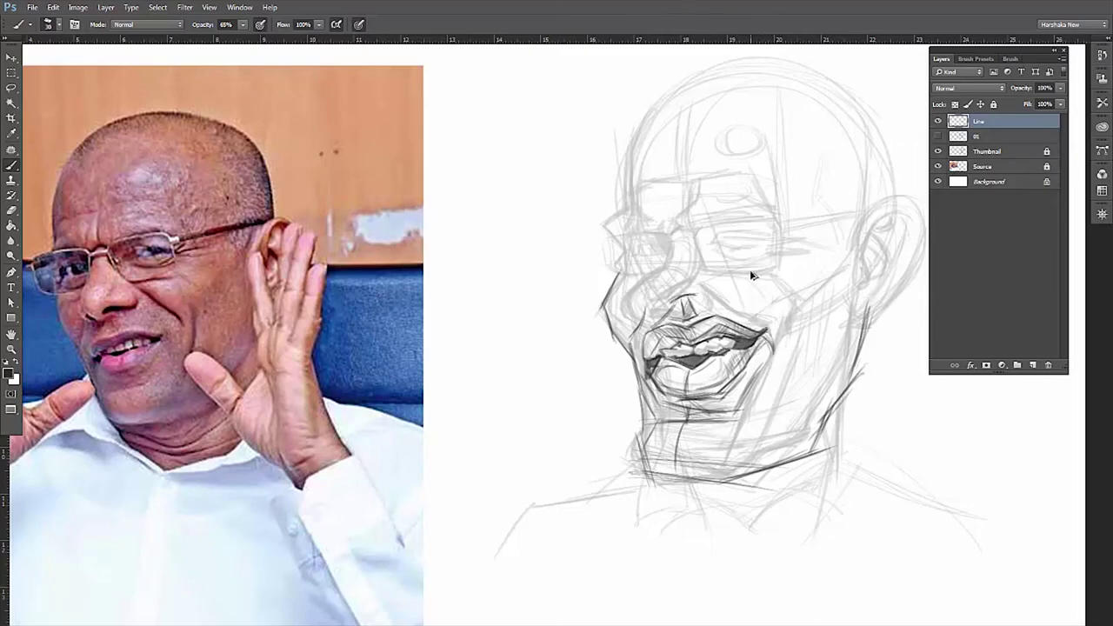
drag(628, 272, 603, 317)
drag(655, 295, 707, 287)
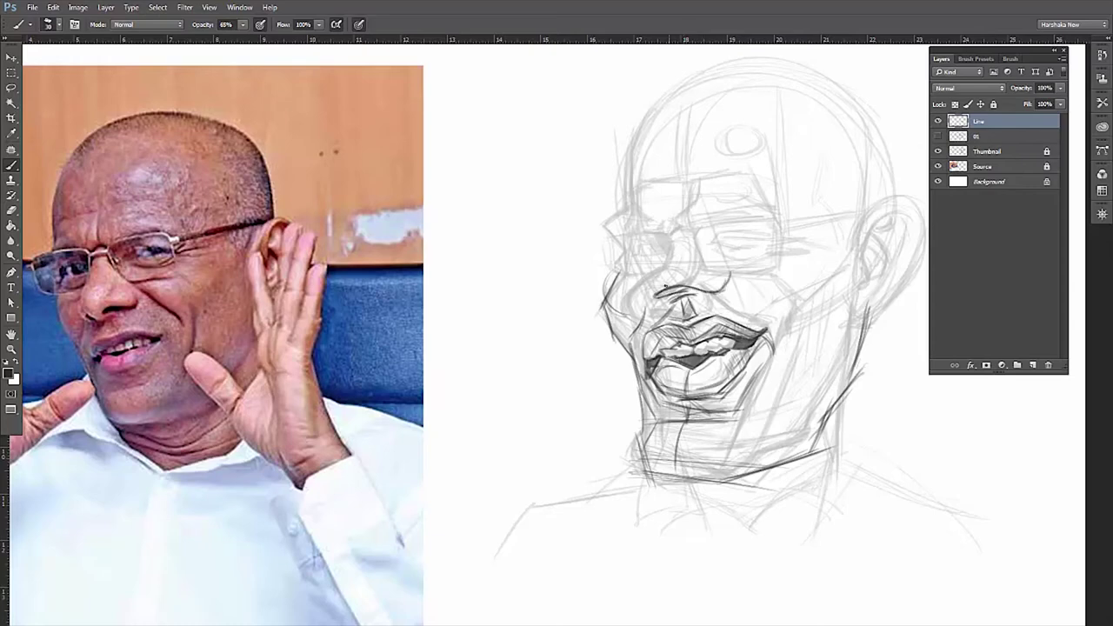
Erase stray cheek and nose strokes, then redraw the nose contours, bridge, nostril and base
key(e)
mouse_move(648, 278)
mouse_down()
mouse_move(617, 299)
mouse_move(687, 312)
mouse_up()
key(b)
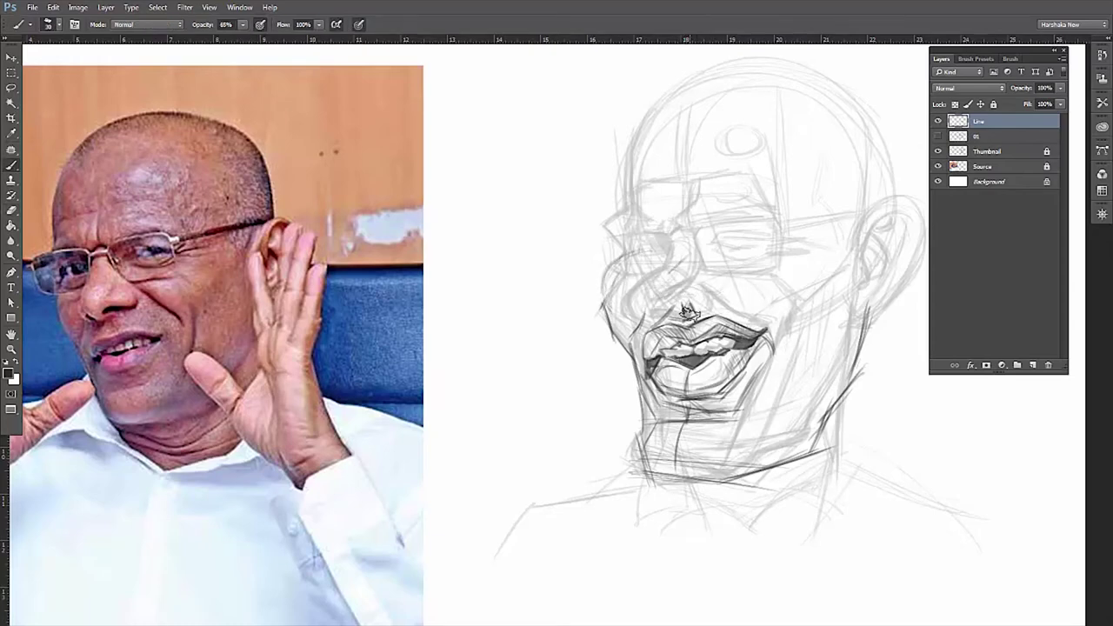
drag(667, 128, 663, 224)
mouse_move(678, 261)
mouse_down()
mouse_move(607, 318)
mouse_move(661, 228)
mouse_move(648, 300)
mouse_up()
mouse_move(694, 227)
mouse_down()
mouse_move(677, 284)
mouse_move(650, 299)
mouse_move(719, 282)
mouse_up()
mouse_move(654, 296)
mouse_down()
mouse_move(722, 301)
mouse_move(607, 311)
mouse_up()
drag(699, 254, 608, 301)
Draw the rectangular glasses with both lenses, the bridge and lines up toward the forehead
mouse_move(697, 231)
mouse_down()
mouse_move(713, 273)
mouse_move(803, 263)
mouse_move(789, 201)
mouse_up()
drag(704, 202, 798, 250)
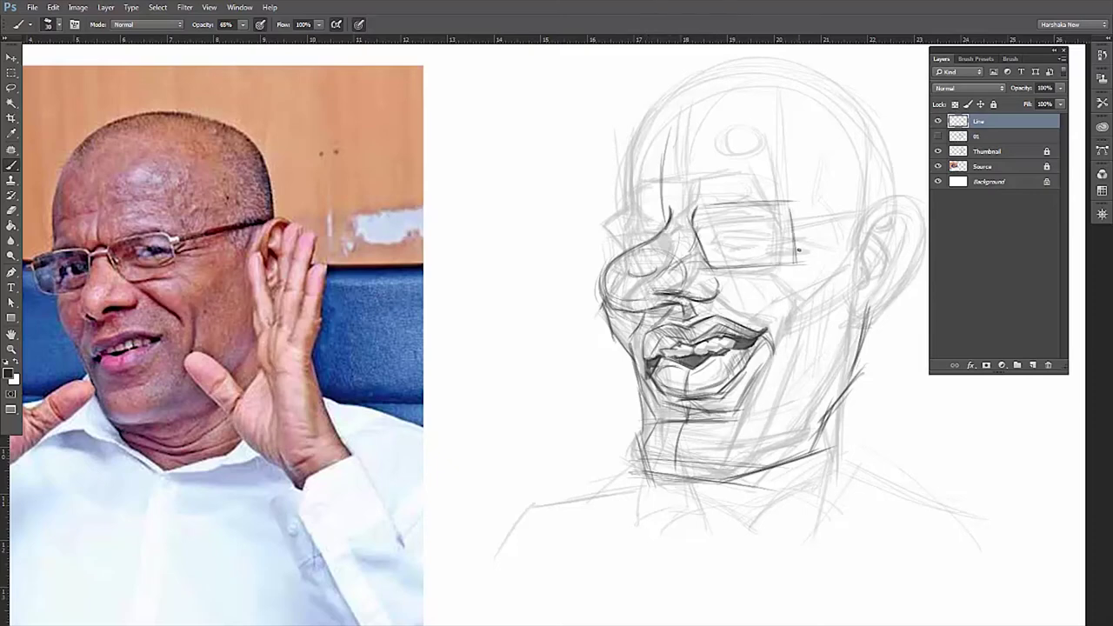
drag(669, 217, 695, 224)
drag(793, 198, 541, 220)
mouse_move(670, 207)
mouse_down()
mouse_move(612, 261)
mouse_move(646, 130)
mouse_up()
drag(700, 207, 682, 177)
drag(687, 195, 685, 164)
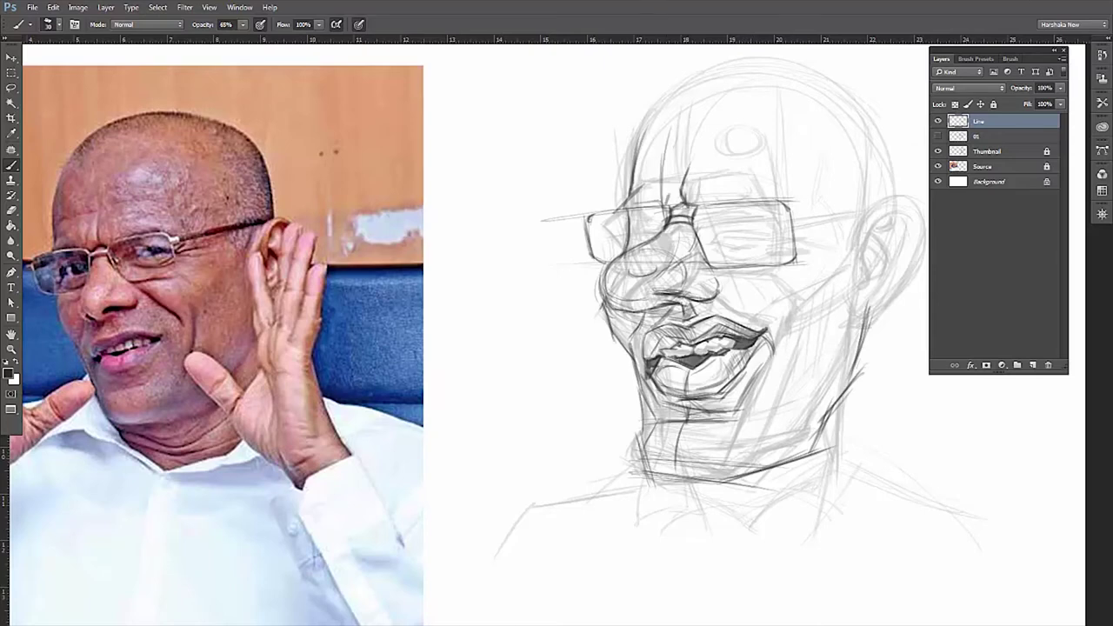
Firm up the right cheek, jaw, chin and neck contours, and outline the right eye with pupil
mouse_move(801, 314)
mouse_down()
mouse_move(793, 382)
mouse_move(760, 437)
mouse_up()
drag(788, 382, 727, 466)
mouse_move(647, 452)
mouse_down()
mouse_move(814, 443)
mouse_move(682, 448)
mouse_move(789, 461)
mouse_move(814, 445)
mouse_up()
drag(877, 322, 852, 496)
mouse_move(664, 469)
mouse_down()
mouse_move(686, 543)
mouse_move(682, 517)
mouse_up()
drag(656, 415, 637, 455)
drag(652, 388, 638, 468)
mouse_move(682, 234)
mouse_down()
mouse_move(654, 254)
mouse_move(666, 278)
mouse_move(677, 269)
mouse_up()
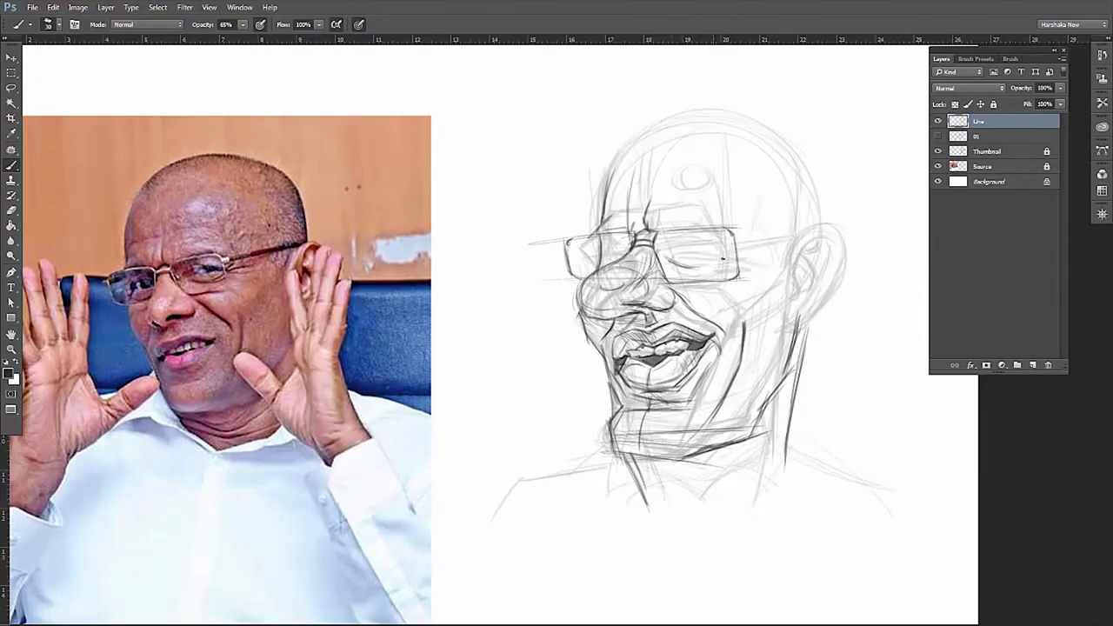
mouse_move(694, 242)
mouse_down()
mouse_move(675, 256)
mouse_move(730, 248)
mouse_up()
mouse_move(692, 255)
mouse_down()
mouse_move(733, 253)
mouse_move(663, 258)
mouse_move(727, 246)
mouse_move(755, 247)
mouse_move(749, 259)
mouse_up()
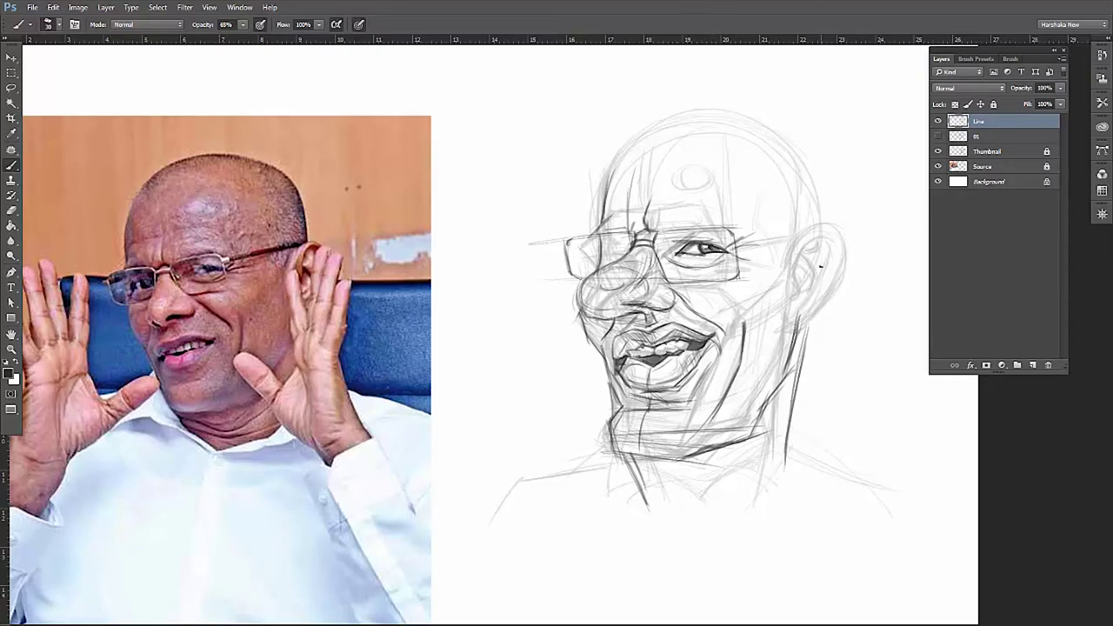
Darken the glasses' rims and cheek line, and draw the temple arm toward the ear
mouse_move(602, 240)
mouse_down()
mouse_move(560, 247)
mouse_move(724, 228)
mouse_up()
mouse_move(677, 287)
mouse_down()
mouse_move(734, 281)
mouse_move(735, 354)
mouse_up()
drag(790, 280, 757, 421)
drag(741, 251, 814, 231)
drag(649, 209, 849, 170)
drag(757, 244, 888, 200)
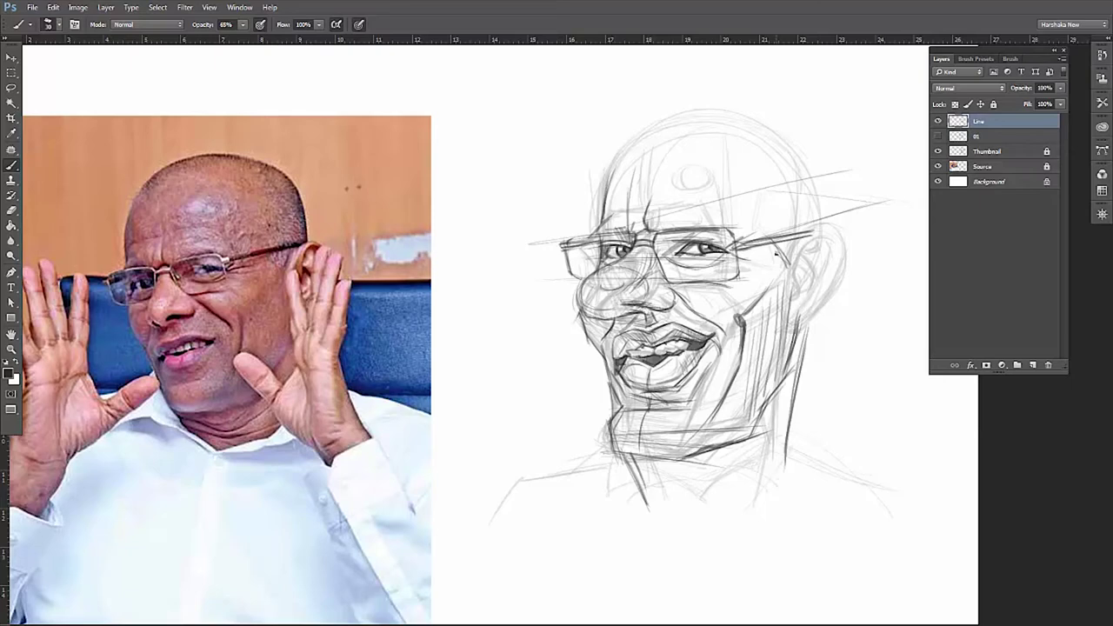
Outline the skull sides and top, and add the brow line and a forehead circle
drag(598, 231, 616, 128)
drag(849, 170, 797, 386)
mouse_move(607, 186)
mouse_down()
mouse_move(748, 80)
mouse_move(849, 209)
mouse_move(774, 173)
mouse_up()
drag(695, 85, 654, 204)
drag(750, 196, 714, 239)
drag(609, 210, 722, 198)
mouse_move(673, 115)
mouse_down()
mouse_move(654, 172)
mouse_move(705, 179)
mouse_up()
drag(675, 218, 717, 224)
drag(647, 199, 634, 226)
Draw the right ear's outer curve, top and inner detail
mouse_move(798, 148)
mouse_down()
mouse_move(788, 223)
mouse_move(843, 307)
mouse_up()
drag(881, 252, 802, 346)
drag(812, 231, 844, 310)
drag(818, 259, 804, 307)
mouse_move(884, 233)
mouse_down()
mouse_move(822, 339)
mouse_move(888, 291)
mouse_up()
drag(811, 232, 835, 332)
scroll(557, 331, down, 3)
Reinforce the chin and jaw, the right skull contour and the right cheek
scroll(556, 331, up, 1)
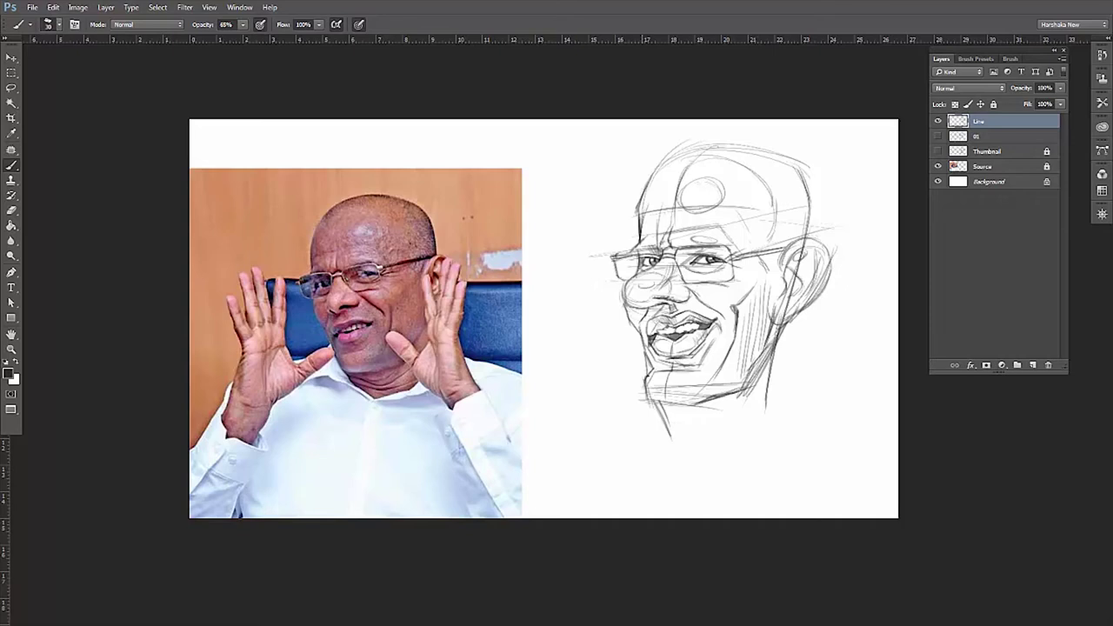
drag(651, 193, 621, 289)
drag(646, 397, 770, 408)
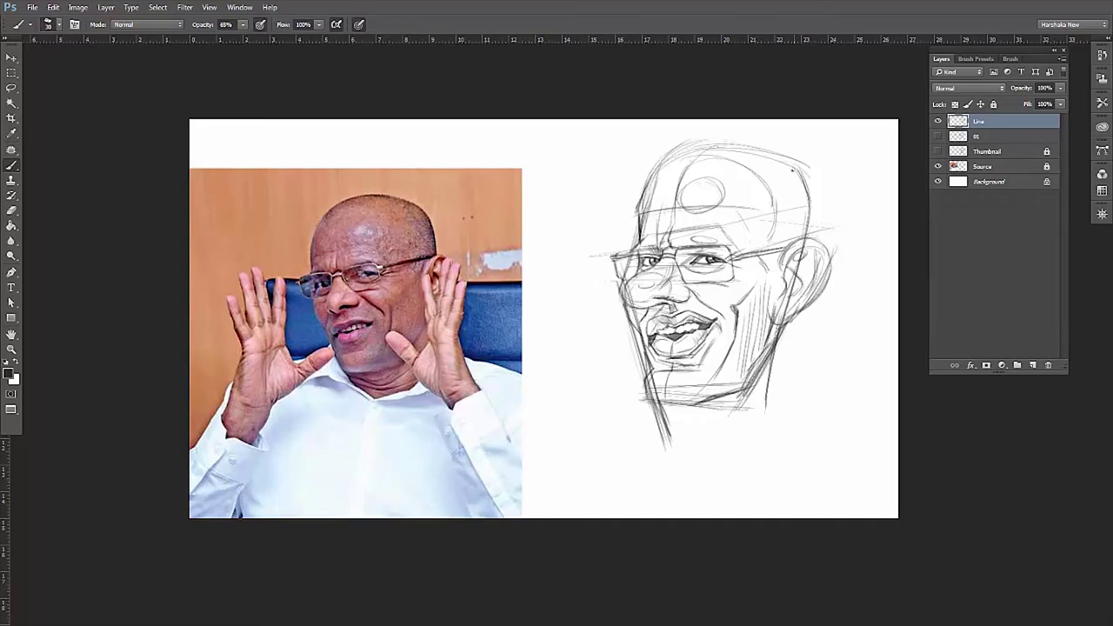
drag(762, 148, 806, 173)
drag(817, 163, 802, 247)
drag(681, 304, 755, 302)
drag(784, 258, 654, 362)
Darken the upper and lower lip lines, and draw the neck, jaw underside and collar curve
drag(696, 330, 727, 315)
mouse_move(726, 323)
mouse_down()
mouse_move(676, 364)
mouse_move(676, 455)
mouse_up()
drag(774, 349, 692, 501)
mouse_move(654, 405)
mouse_down()
mouse_move(746, 390)
mouse_move(757, 442)
mouse_up()
drag(713, 407, 683, 487)
drag(746, 392, 704, 470)
Sketch both shoulder lines, the neckline and the shirt collar
drag(783, 402, 720, 455)
drag(715, 440, 642, 468)
drag(639, 407, 605, 444)
drag(783, 367, 831, 457)
mouse_move(701, 460)
mouse_down()
mouse_move(701, 517)
mouse_move(715, 516)
mouse_up()
drag(718, 326, 723, 333)
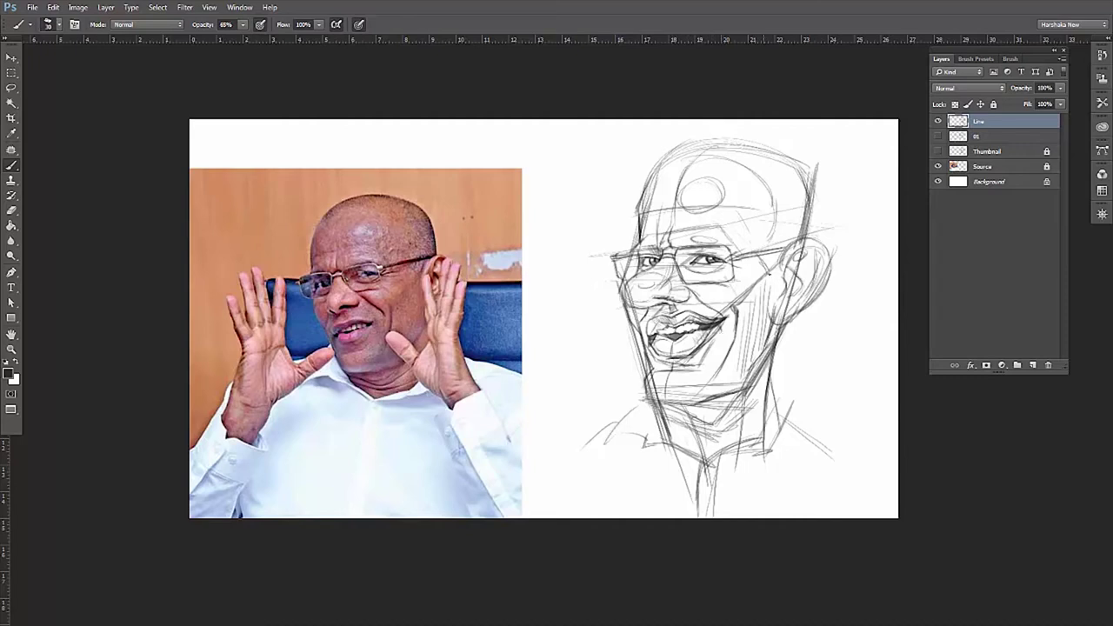
scroll(543, 423, down, 1)
Refine the left cheek near the eye, the left temple and the right cheek line
drag(646, 298, 635, 315)
drag(635, 293, 614, 311)
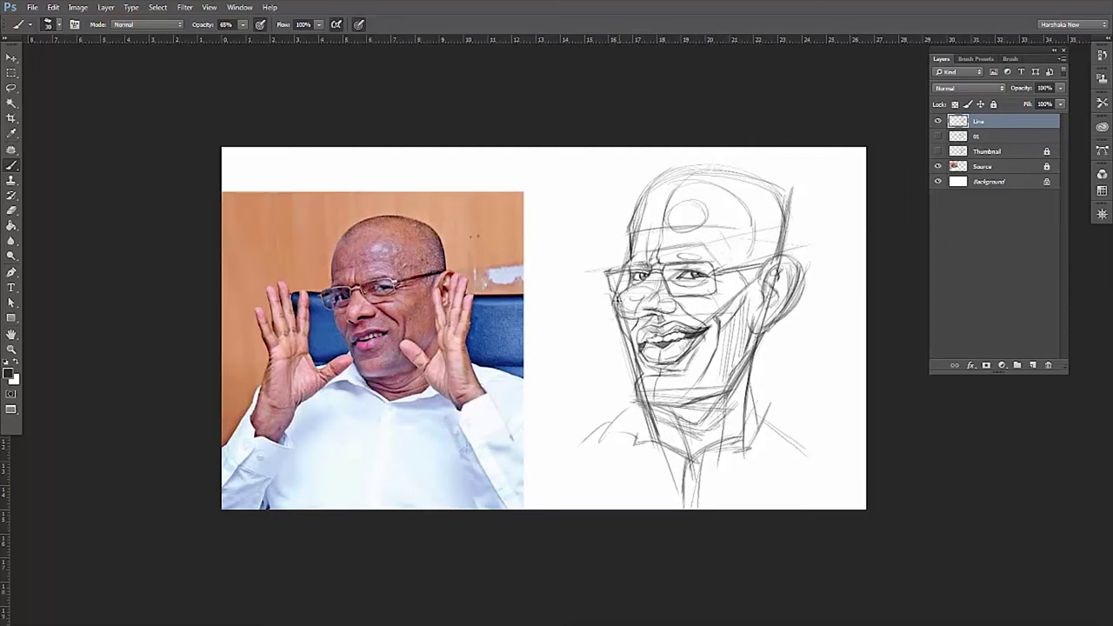
drag(656, 266, 640, 195)
drag(727, 214, 709, 269)
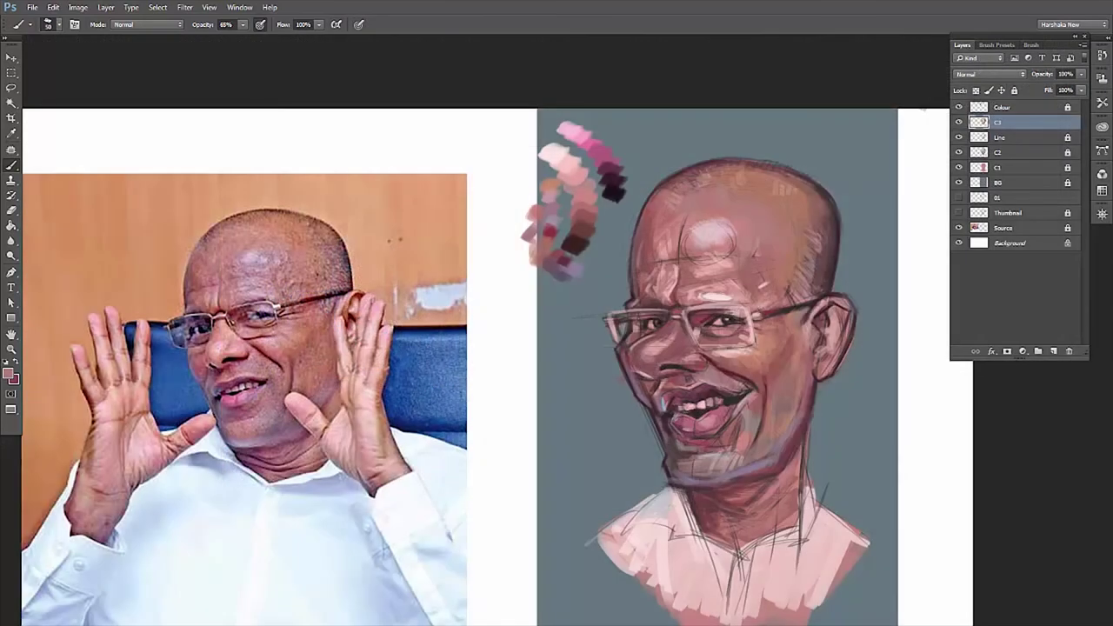
Pick a skin tone from the swatches and repaint the forehead over the bright highlight
alt+click(588, 200)
alt+click(670, 207)
drag(709, 233, 696, 275)
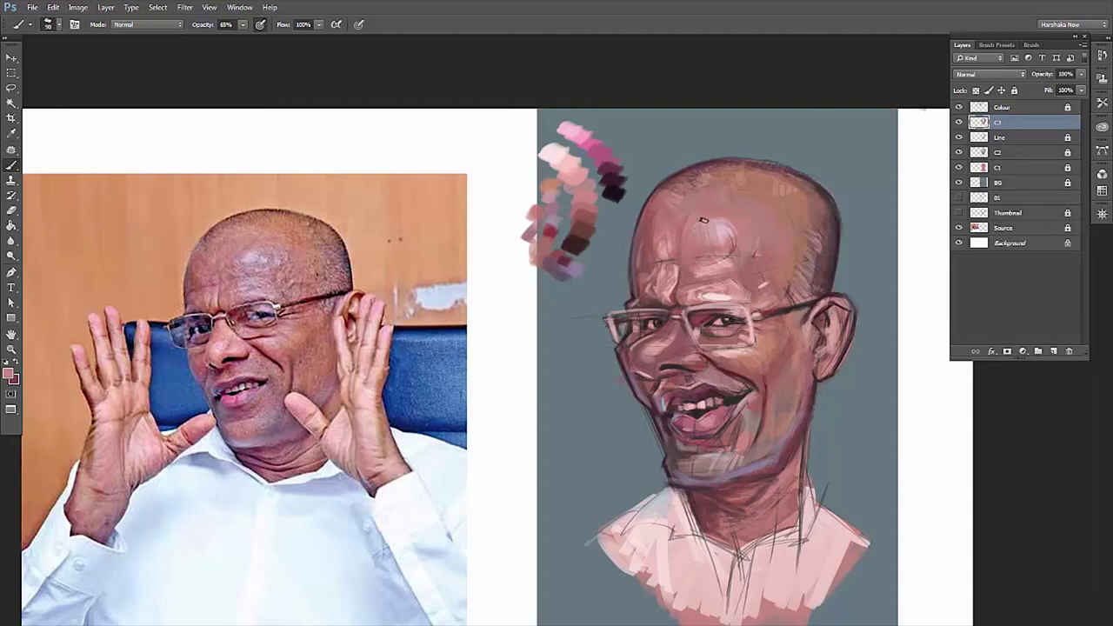
drag(721, 188, 666, 271)
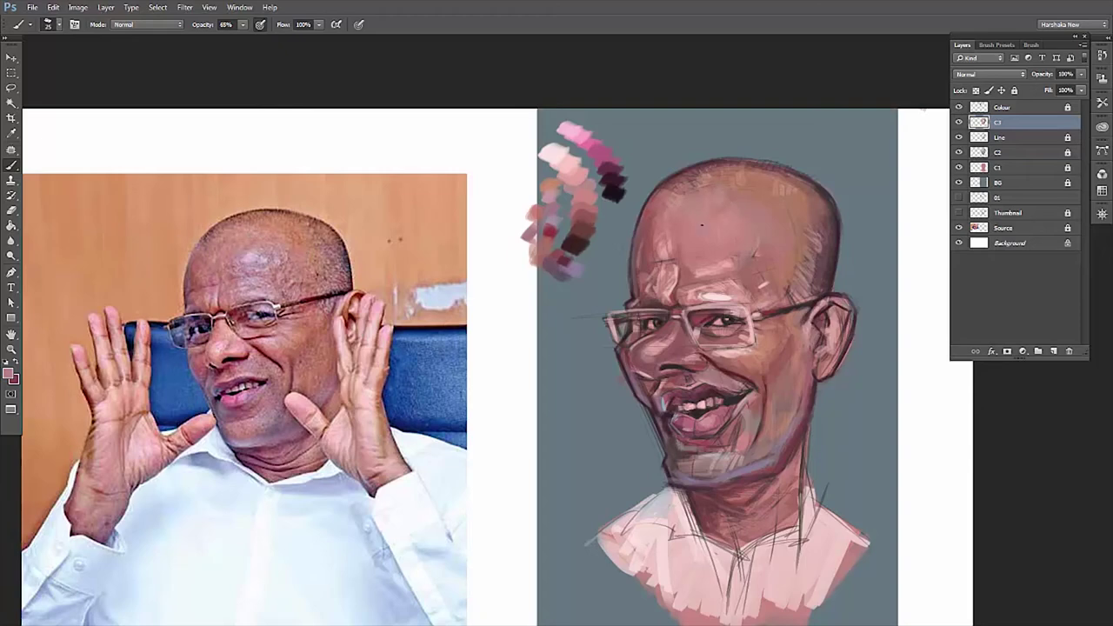
Sample skin tones from the photo and darken the forehead and left temple
alt+click(236, 261)
drag(687, 240, 697, 254)
alt+click(631, 277)
alt+click(202, 281)
drag(643, 235, 640, 261)
Sample the photo's nose and cheek tones and lighten the painting's left cheek
alt+click(298, 348)
alt+click(207, 348)
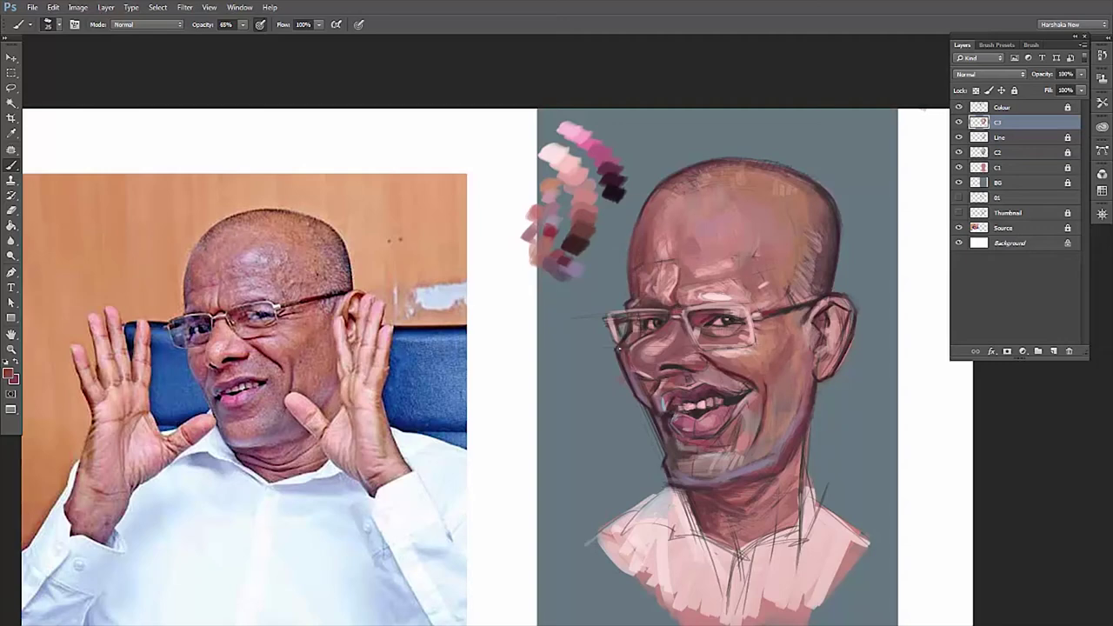
drag(621, 357, 632, 378)
Sample darker mouth tones from photo and painting, and add darker touches along the mouth
alt+click(208, 373)
alt+click(657, 396)
alt+click(238, 362)
alt+click(674, 409)
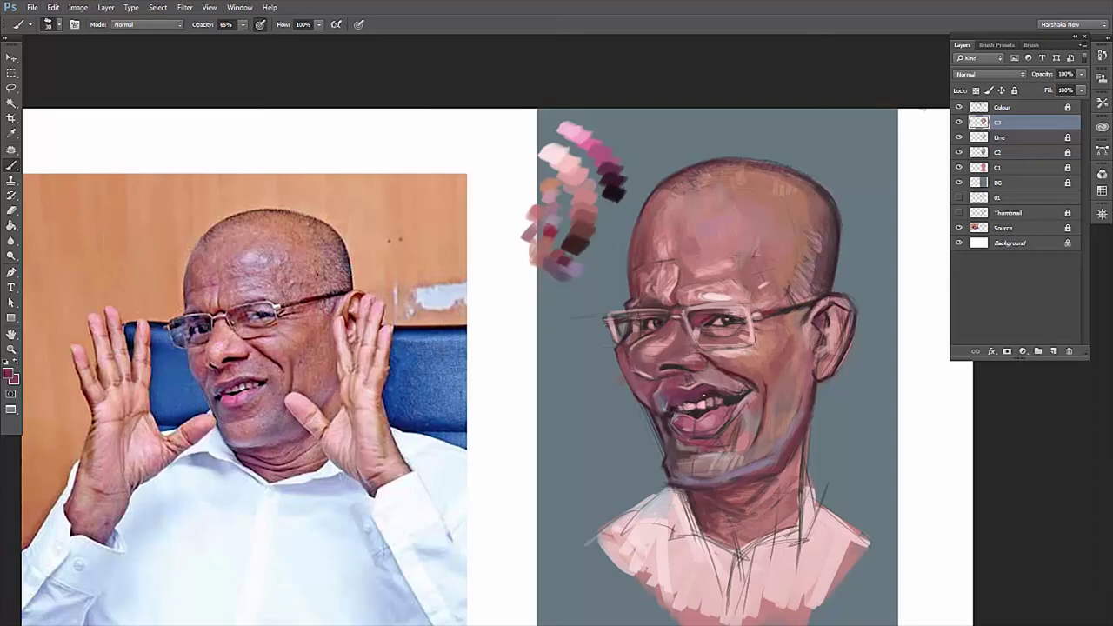
alt+click(247, 372)
alt+click(709, 388)
alt+click(715, 388)
alt+click(266, 374)
drag(743, 396, 688, 407)
Sample pink, dark and reddish-pink lip colours from the photo's mouth
alt+click(682, 407)
alt+click(241, 378)
alt+click(236, 390)
alt+click(251, 374)
alt+click(266, 381)
alt+click(228, 390)
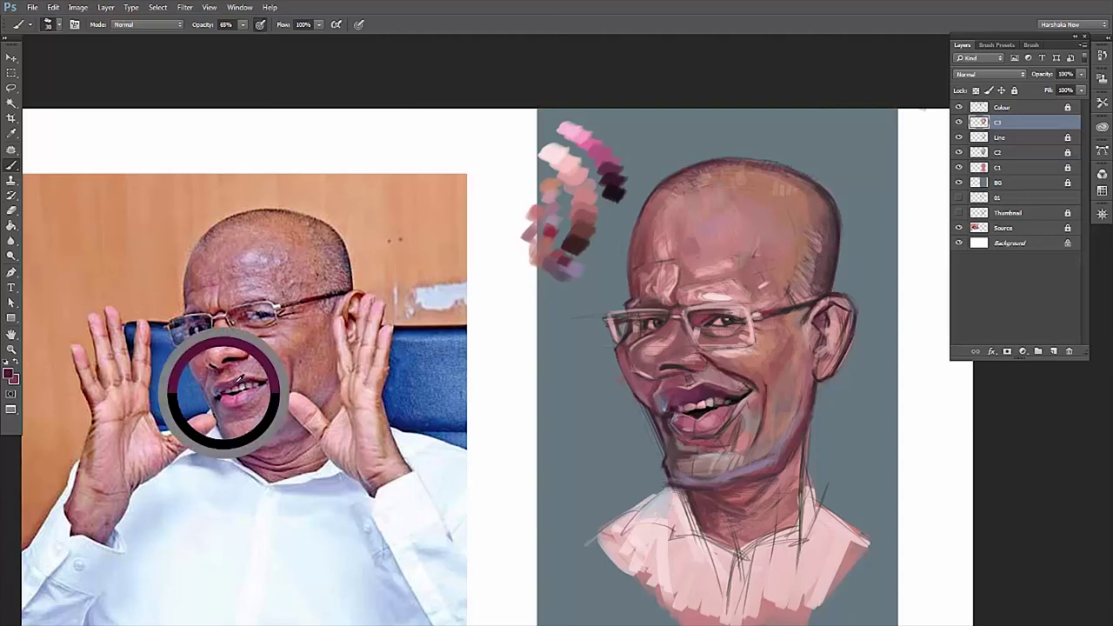
Repaint the caricature's mouth, lightening the lower lip and darkening the lips with sampled tones
drag(673, 419, 690, 423)
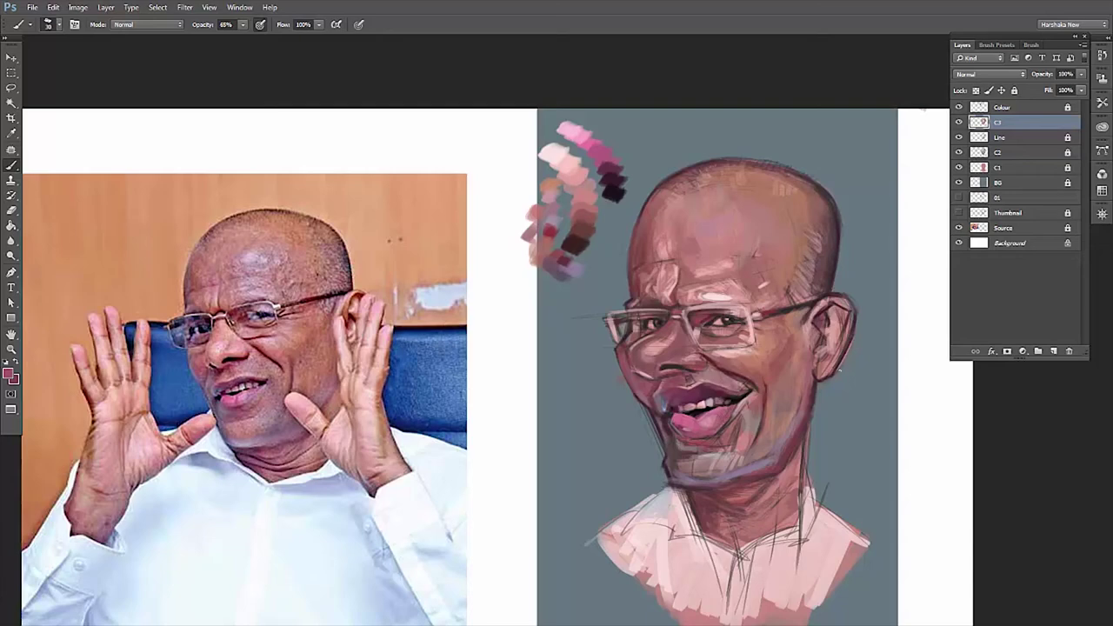
alt+click(223, 392)
alt+click(725, 419)
drag(725, 419, 699, 443)
alt+click(217, 407)
alt+click(222, 429)
alt+click(691, 458)
alt+click(238, 405)
alt+click(225, 422)
alt+click(688, 462)
alt+click(689, 382)
Shade darker skin tones around the caricature's right eye using colours sampled from the photo
alt+click(266, 357)
alt+click(221, 355)
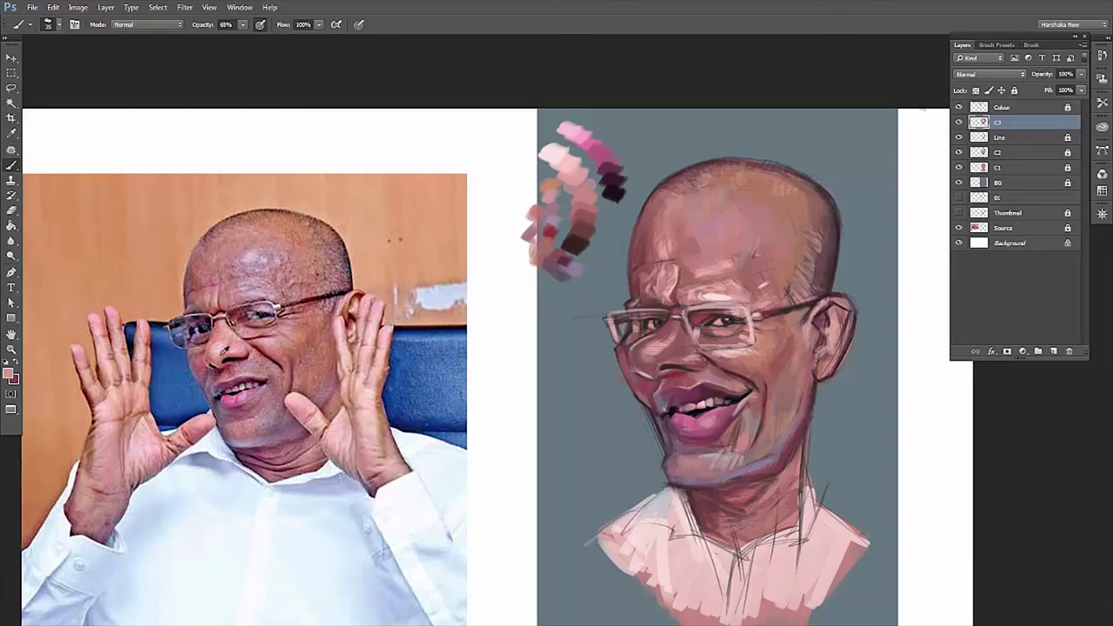
alt+click(677, 325)
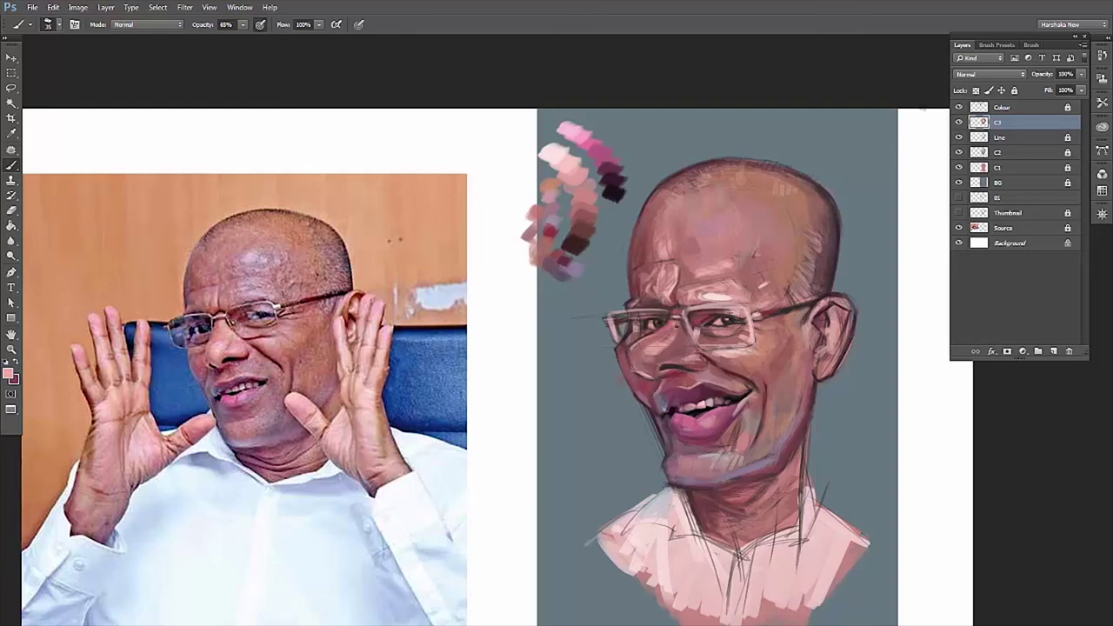
alt+click(245, 350)
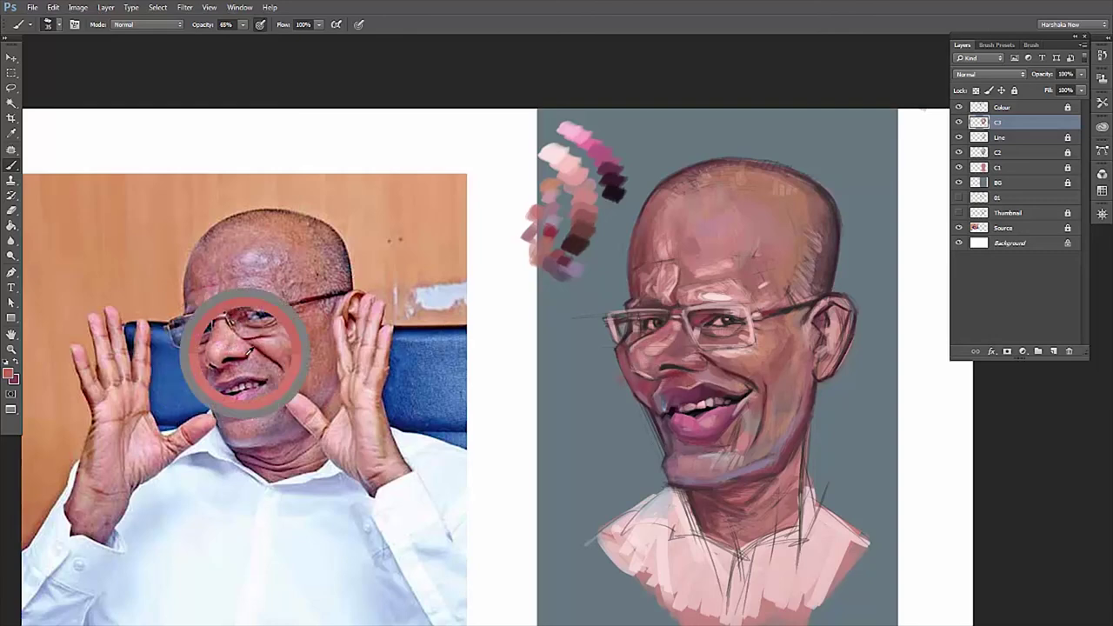
alt+click(233, 336)
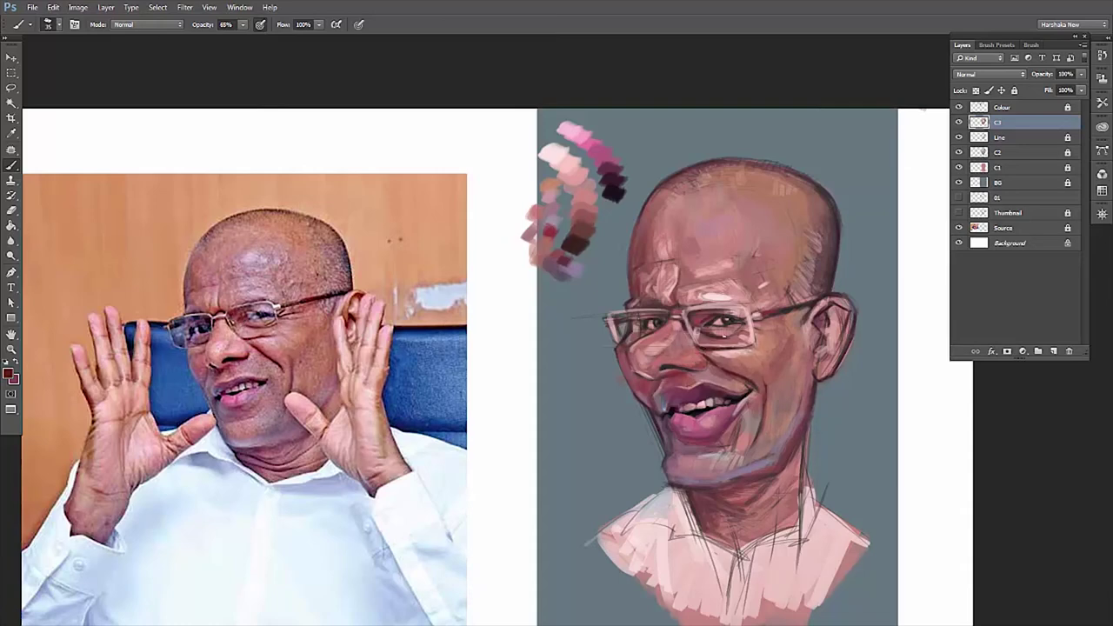
mouse_move(710, 334)
mouse_down()
mouse_move(753, 334)
mouse_move(701, 315)
mouse_move(730, 305)
mouse_move(680, 310)
mouse_move(696, 344)
mouse_up()
alt+click(275, 318)
alt+click(266, 298)
alt+click(697, 332)
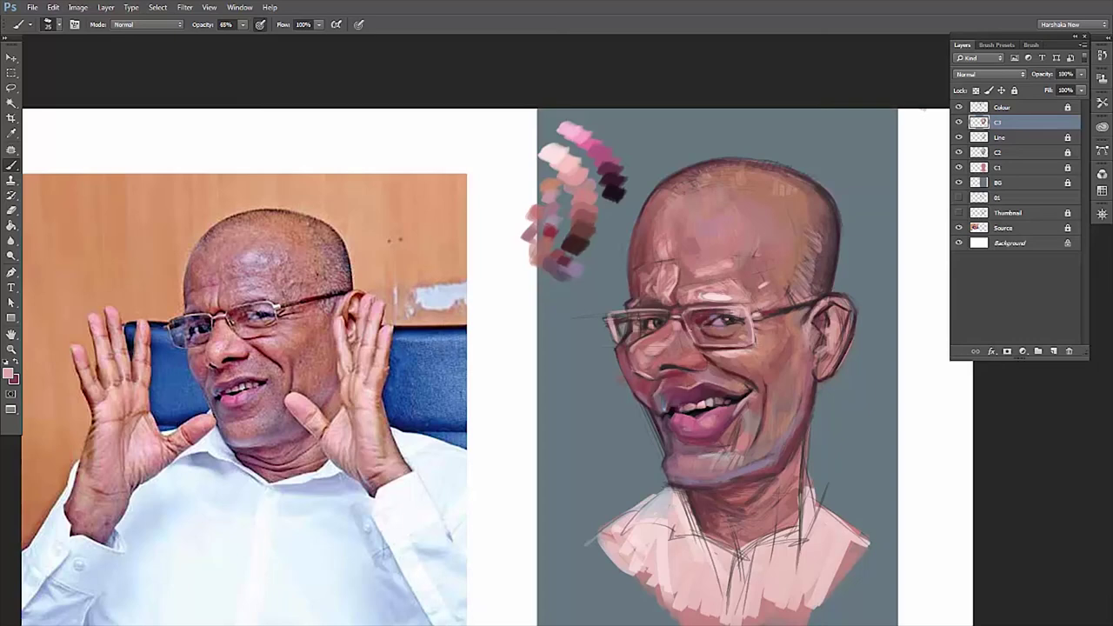
alt+click(750, 340)
key(ctrl+minus)
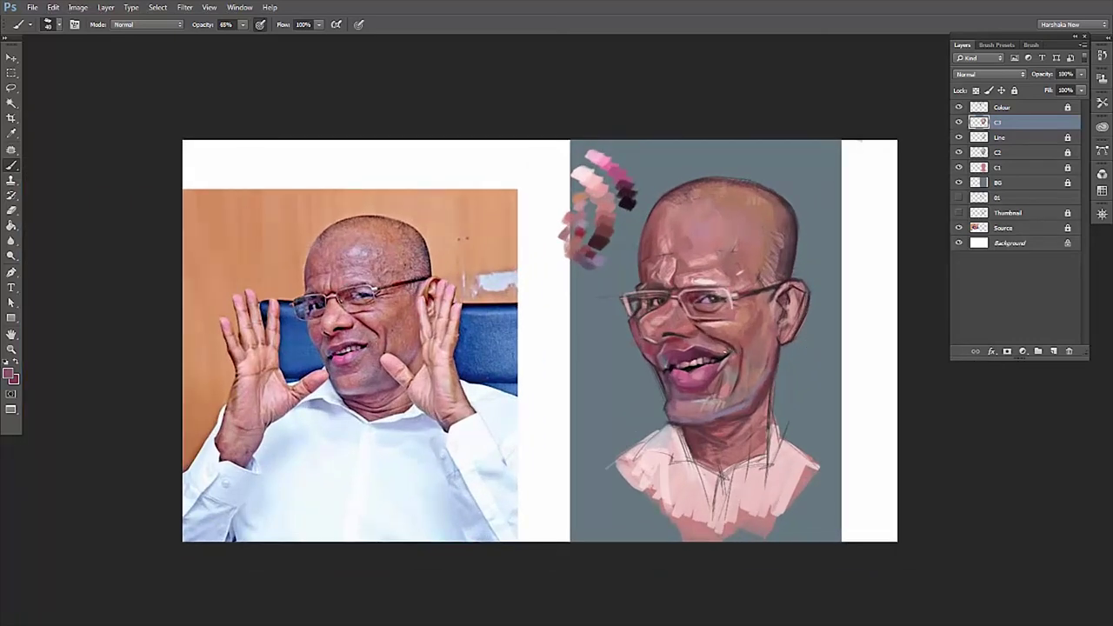
Compare and sample skin and mouth tones between the reference photo and the painting
alt+click(724, 355)
alt+click(718, 354)
alt+click(736, 374)
alt+click(382, 366)
alt+click(372, 346)
alt+click(747, 339)
alt+click(367, 350)
alt+click(715, 375)
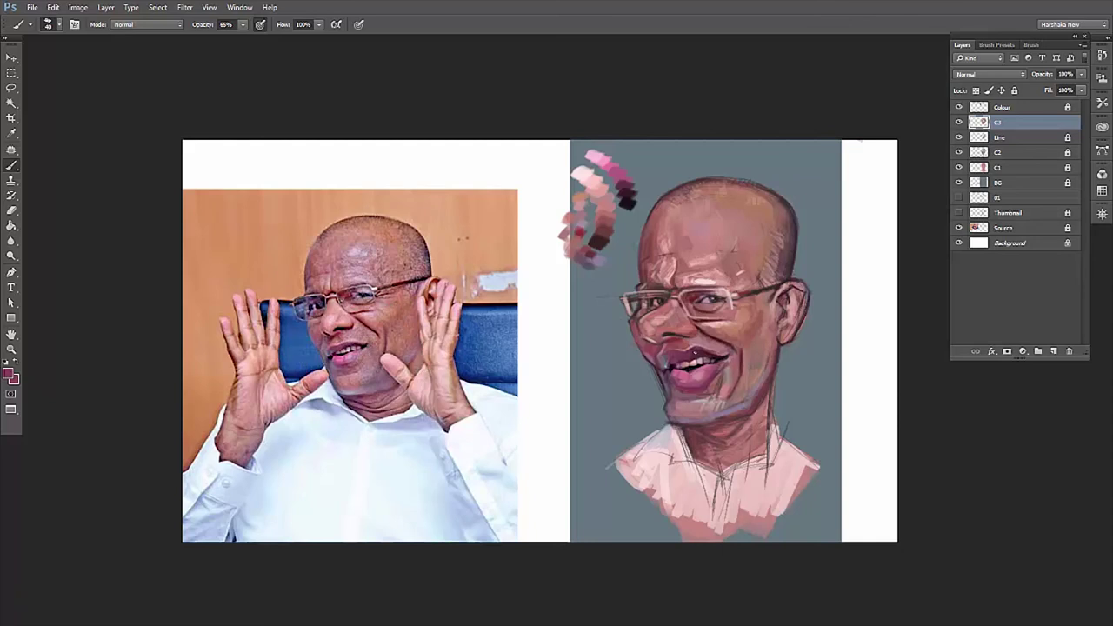
alt+click(335, 347)
alt+click(347, 346)
alt+click(353, 354)
alt+click(346, 334)
alt+click(355, 365)
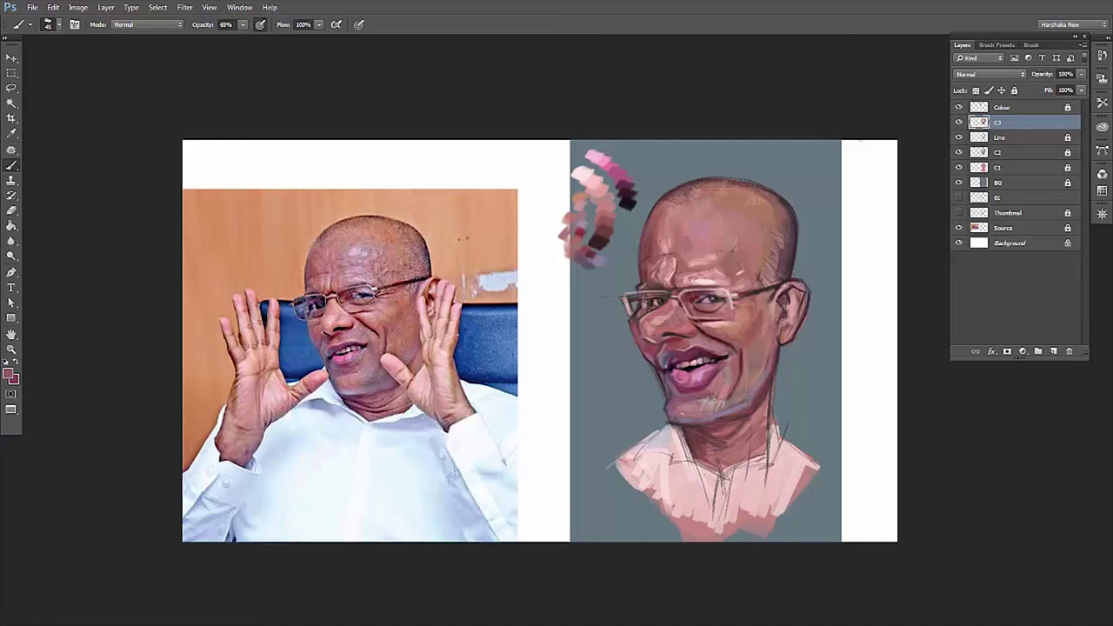
Brush light skin strokes across the caricature's chin and jaw
alt+click(385, 371)
mouse_move(710, 409)
mouse_down()
mouse_move(739, 405)
mouse_move(746, 415)
mouse_move(772, 374)
mouse_up()
alt+click(396, 350)
alt+click(726, 407)
alt+click(381, 390)
alt+click(412, 343)
alt+click(753, 326)
alt+click(370, 311)
alt+click(395, 315)
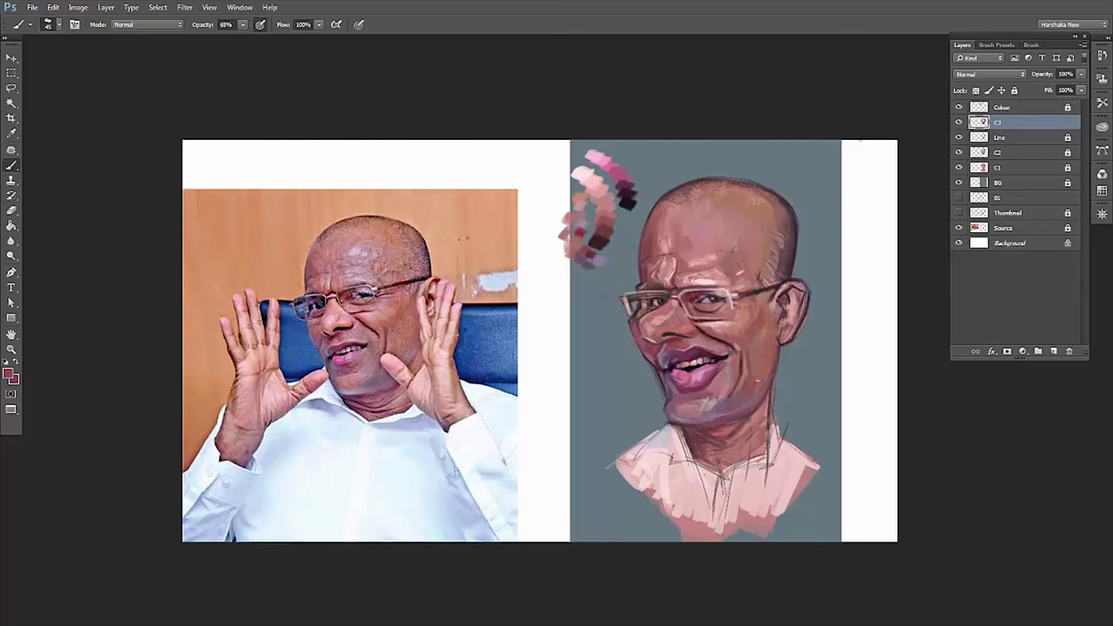
scroll(900, 374, up, 1)
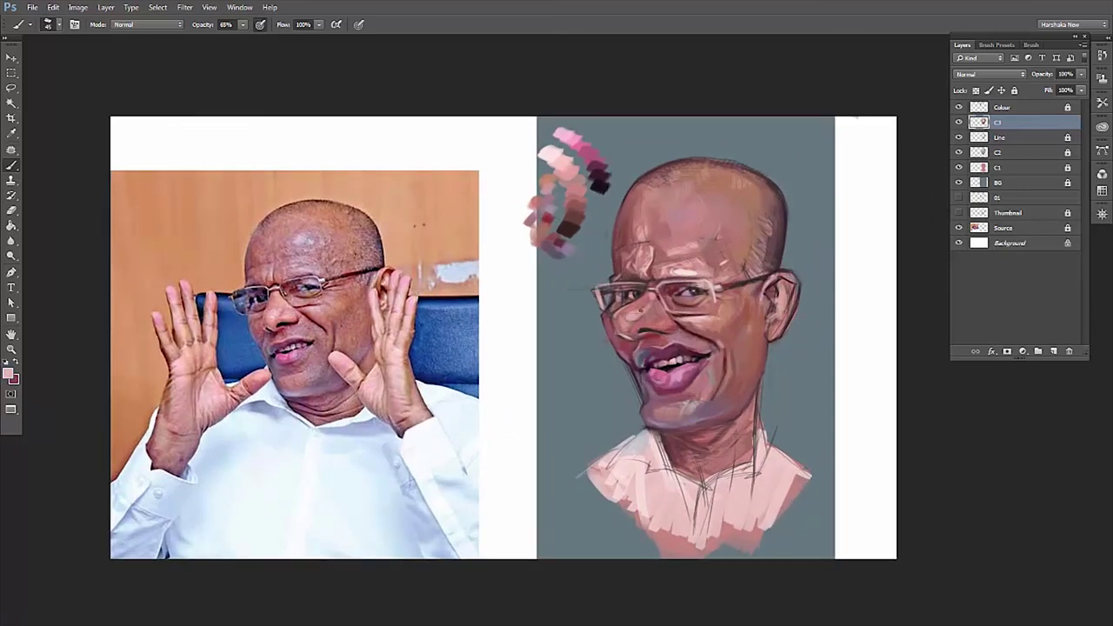
Shrink the brush and sample near-white, bluish and maroon tones around the glasses
alt+click(654, 288)
alt+click(286, 292)
alt+click(675, 315)
key(bracketleft)
key(bracketleft)
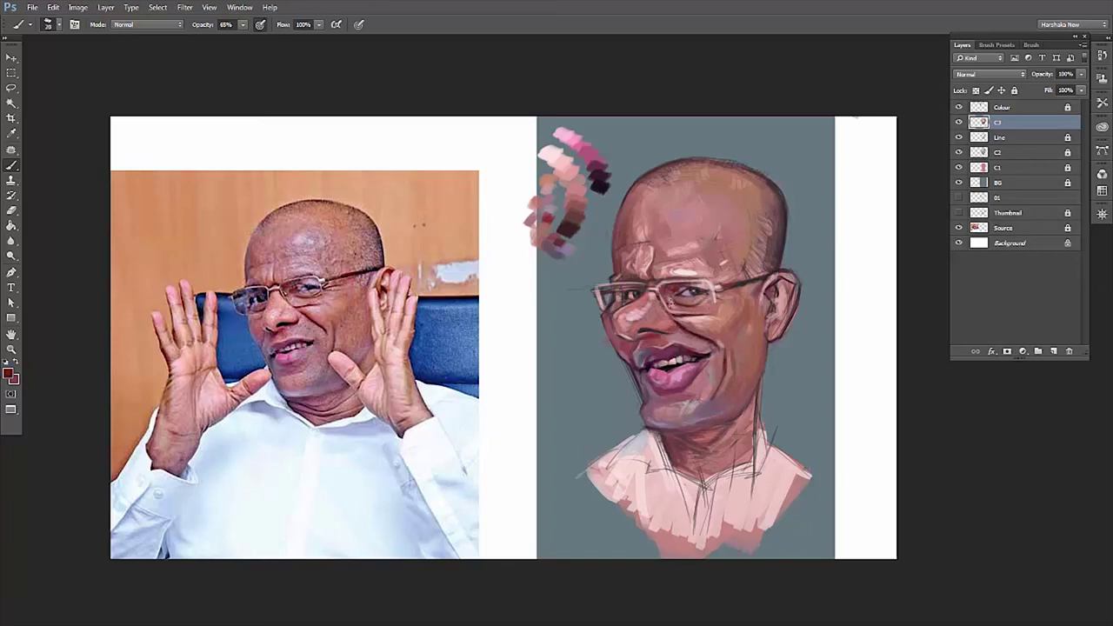
alt+click(692, 223)
alt+click(707, 284)
alt+click(767, 269)
alt+click(272, 274)
alt+click(612, 299)
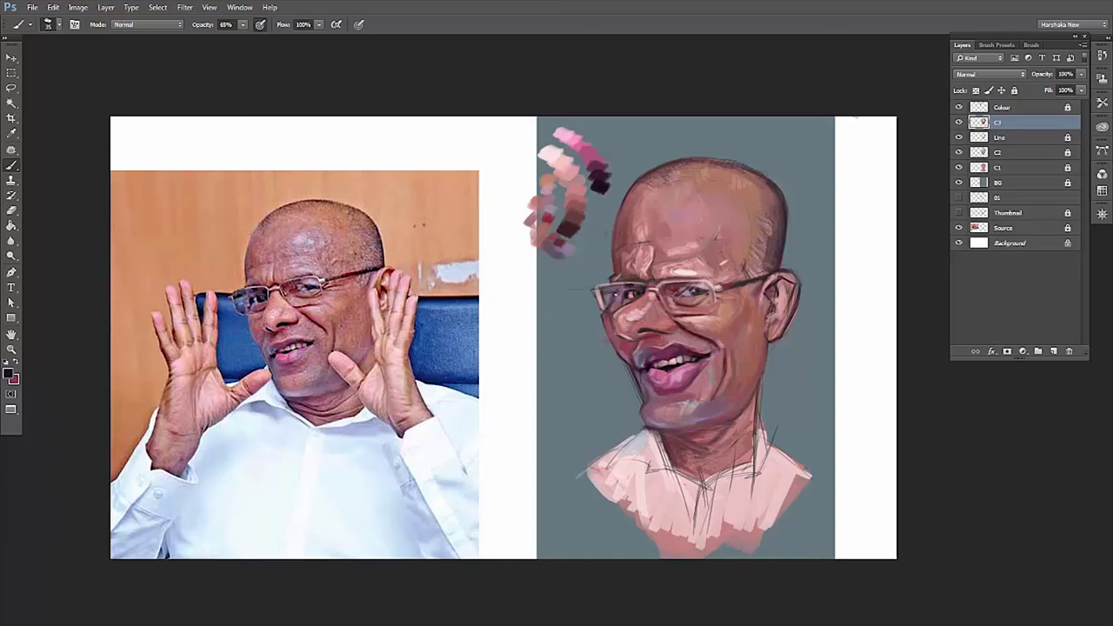
alt+click(247, 279)
alt+click(599, 299)
alt+click(249, 293)
alt+click(609, 292)
alt+click(249, 287)
alt+click(609, 276)
alt+click(304, 249)
alt+click(649, 274)
Paint light pink highlights across the caricature's forehead
alt+click(678, 246)
alt+click(305, 227)
alt+click(341, 249)
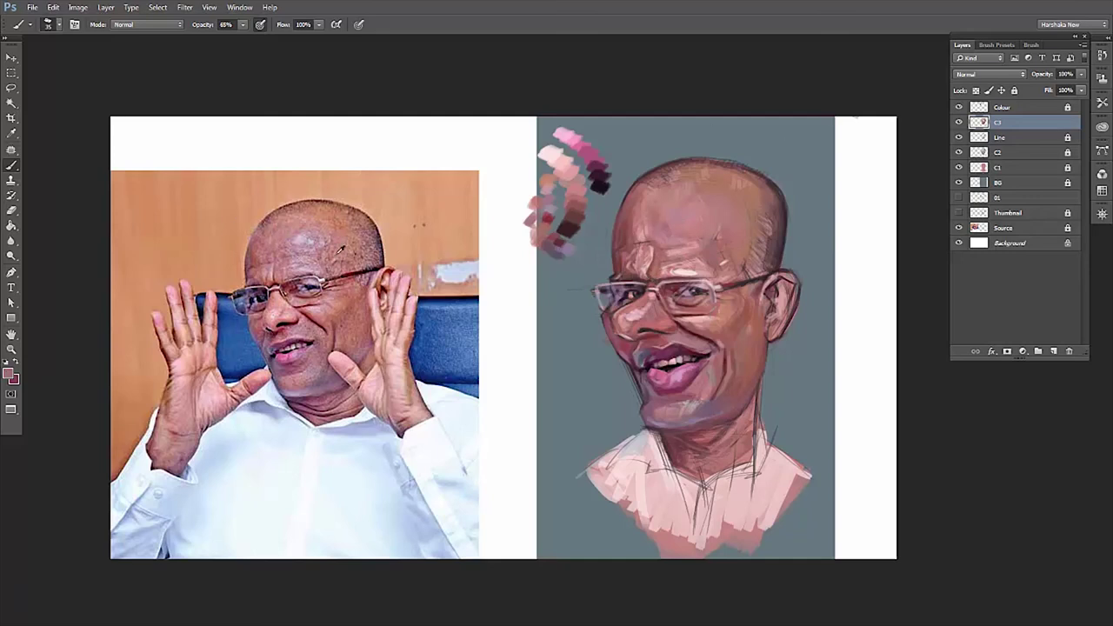
alt+click(674, 249)
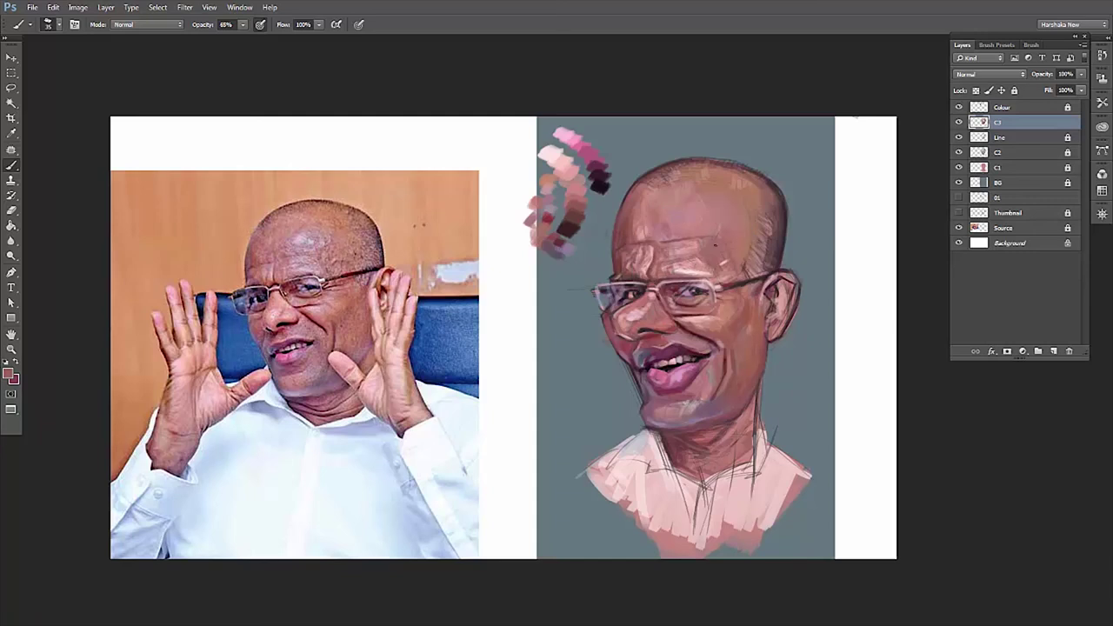
alt+click(678, 249)
mouse_move(674, 223)
mouse_down()
mouse_move(689, 217)
mouse_move(695, 241)
mouse_up()
Darken a spot by the eye and add red-brown marks along the side of the head
alt+click(715, 277)
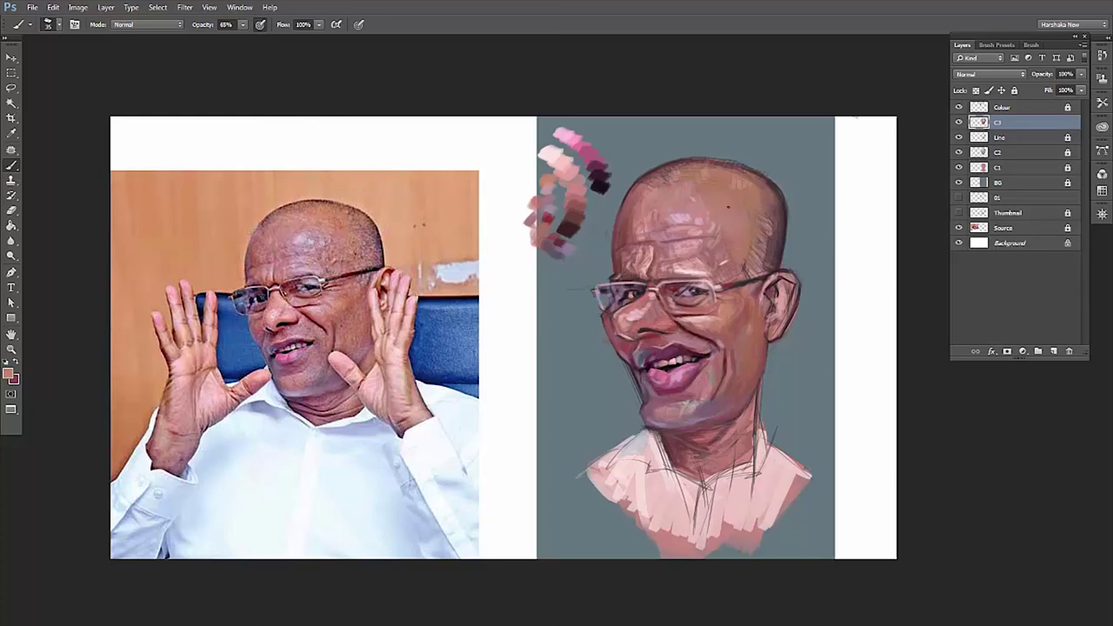
alt+click(360, 249)
drag(766, 253, 761, 239)
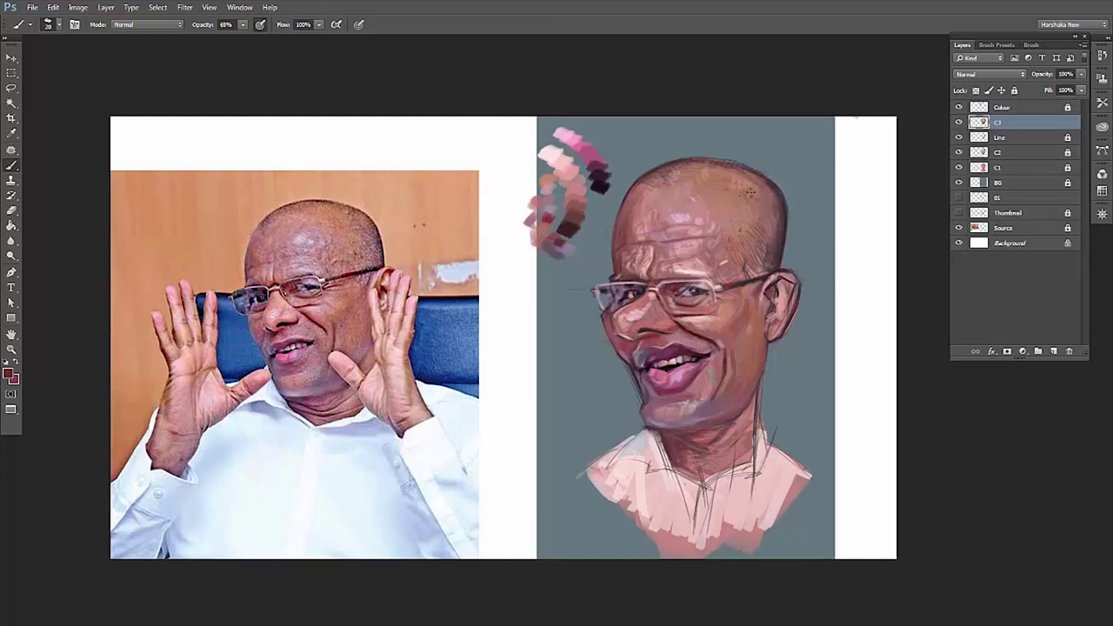
alt+click(380, 252)
alt+click(770, 248)
alt+click(767, 254)
alt+click(751, 170)
Darken the ear's edge, join the glasses arm to the ear, and add light pink ear strokes
alt+click(581, 300)
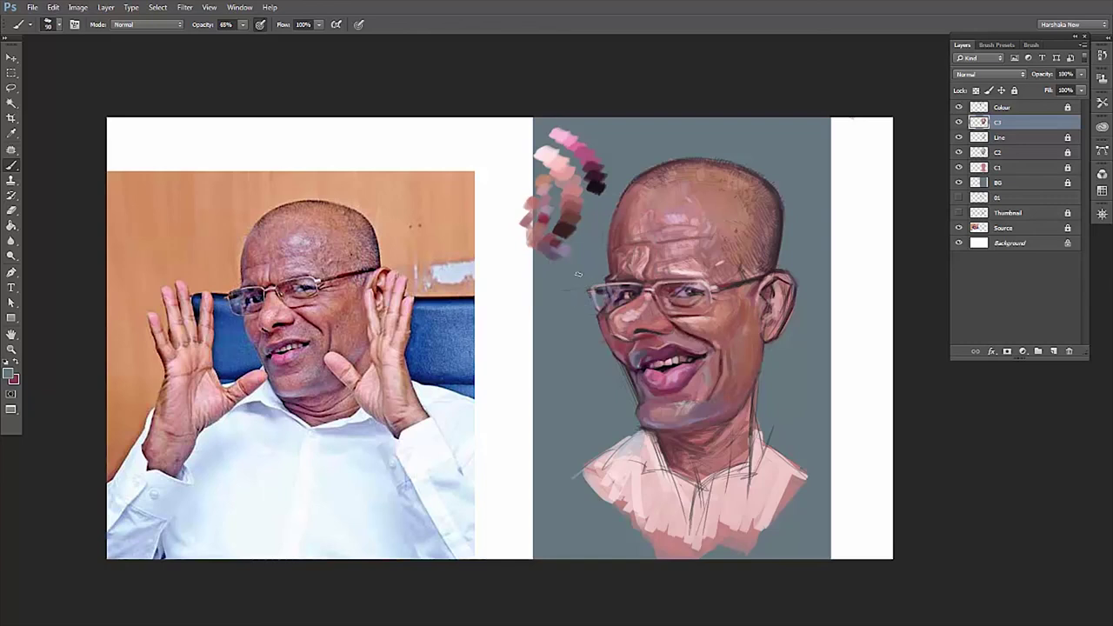
drag(778, 313, 790, 280)
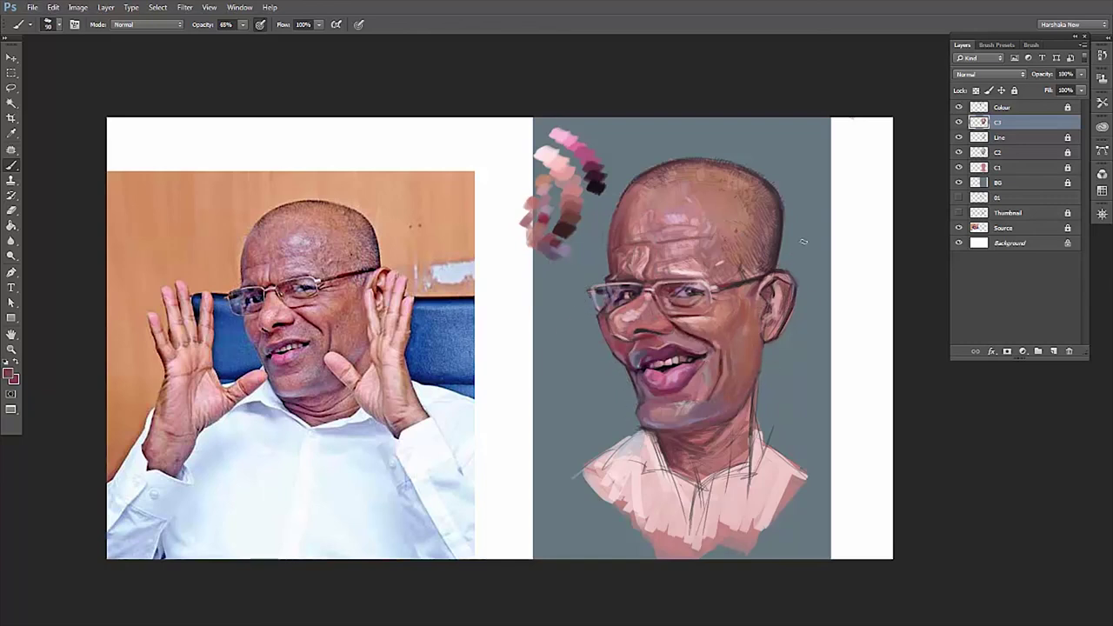
alt+click(770, 310)
drag(765, 294, 778, 280)
alt+click(766, 318)
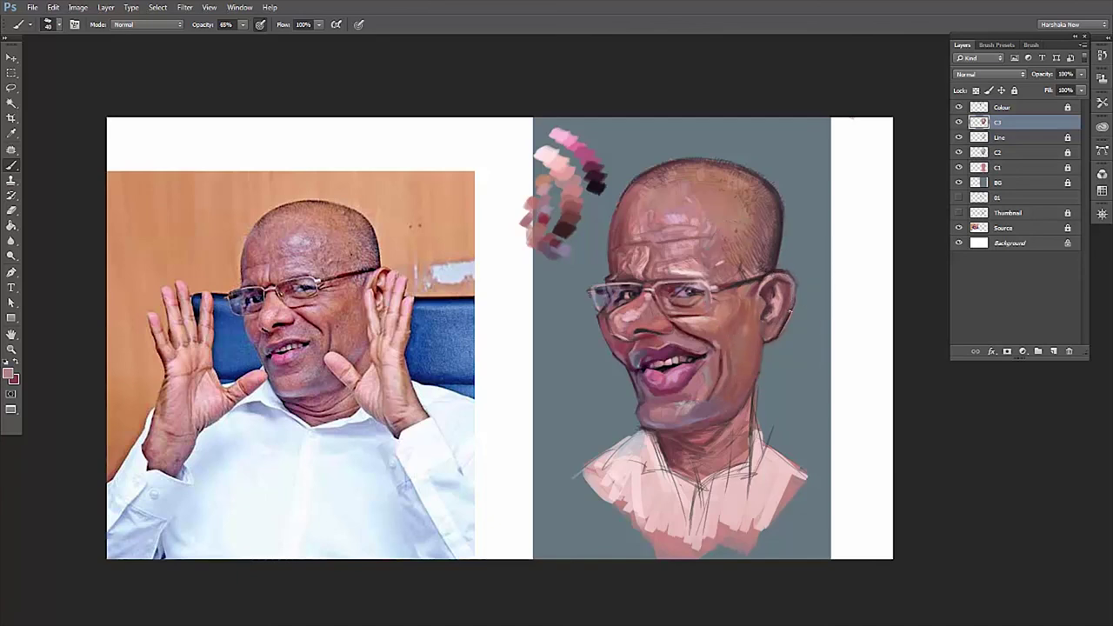
drag(775, 330, 793, 294)
scroll(783, 295, down, 1)
alt+click(475, 292)
Paint white and light-pink strokes over the caricature's shirt collar and shoulders
alt+click(701, 423)
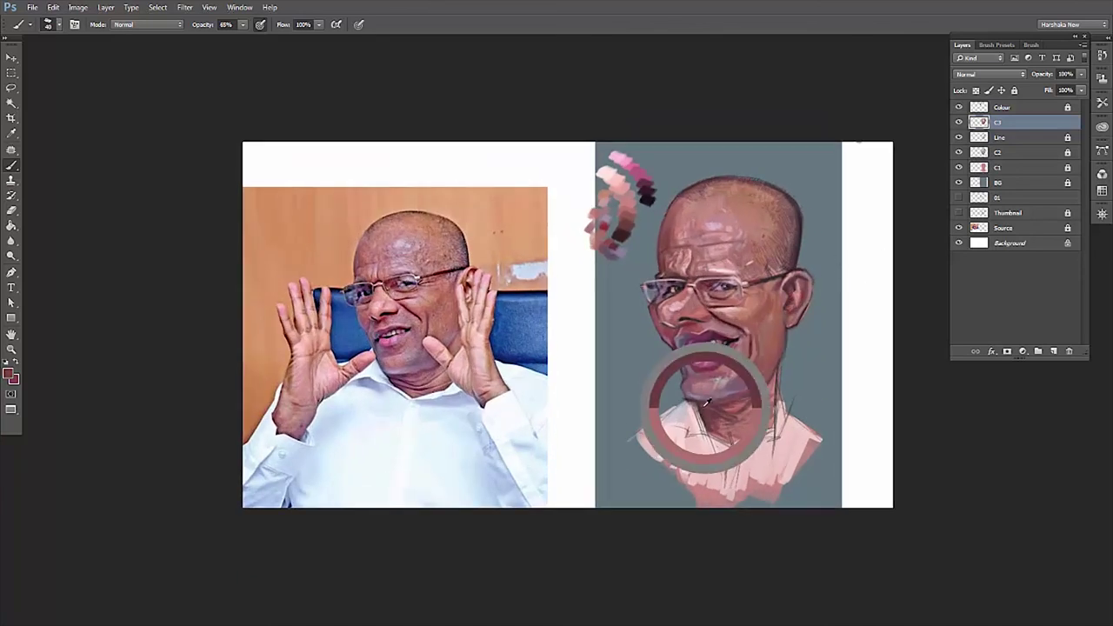
alt+click(718, 407)
alt+click(769, 394)
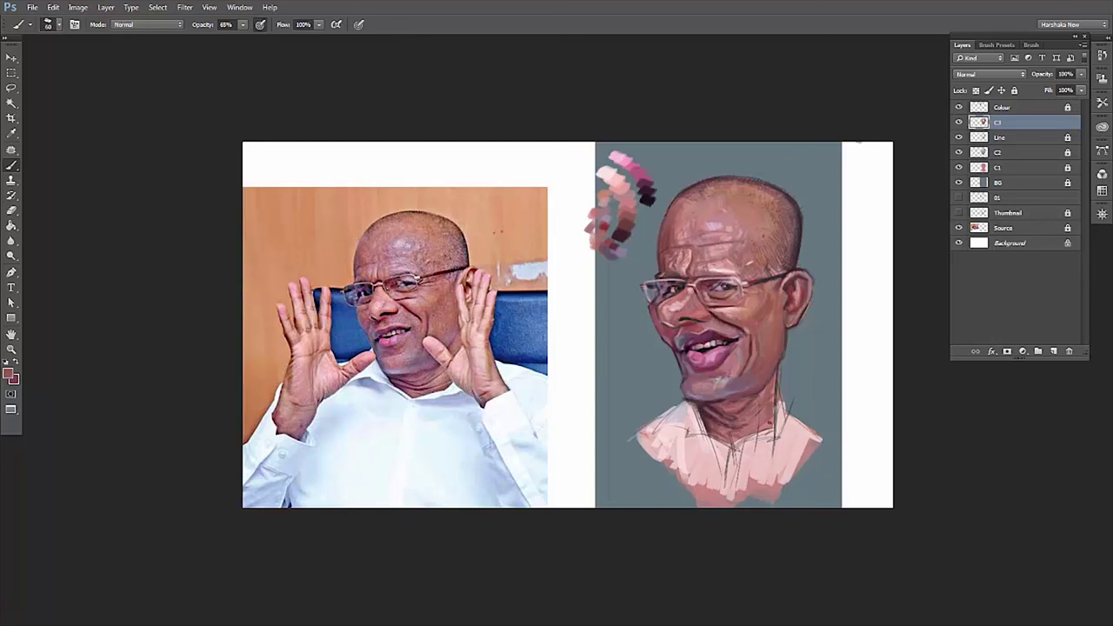
alt+click(681, 385)
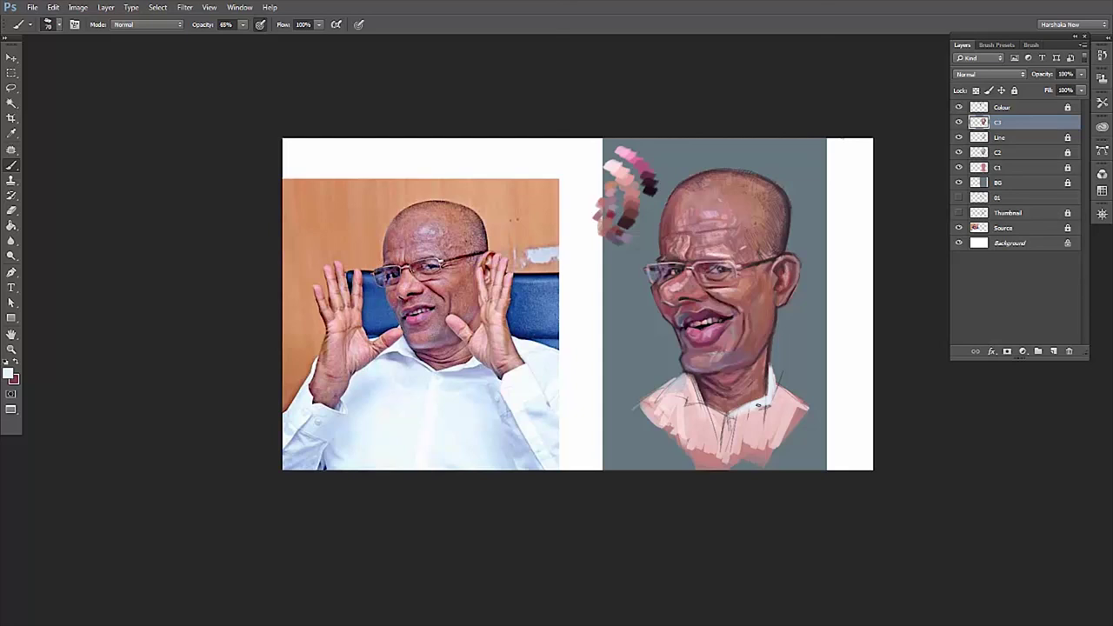
drag(659, 393, 690, 388)
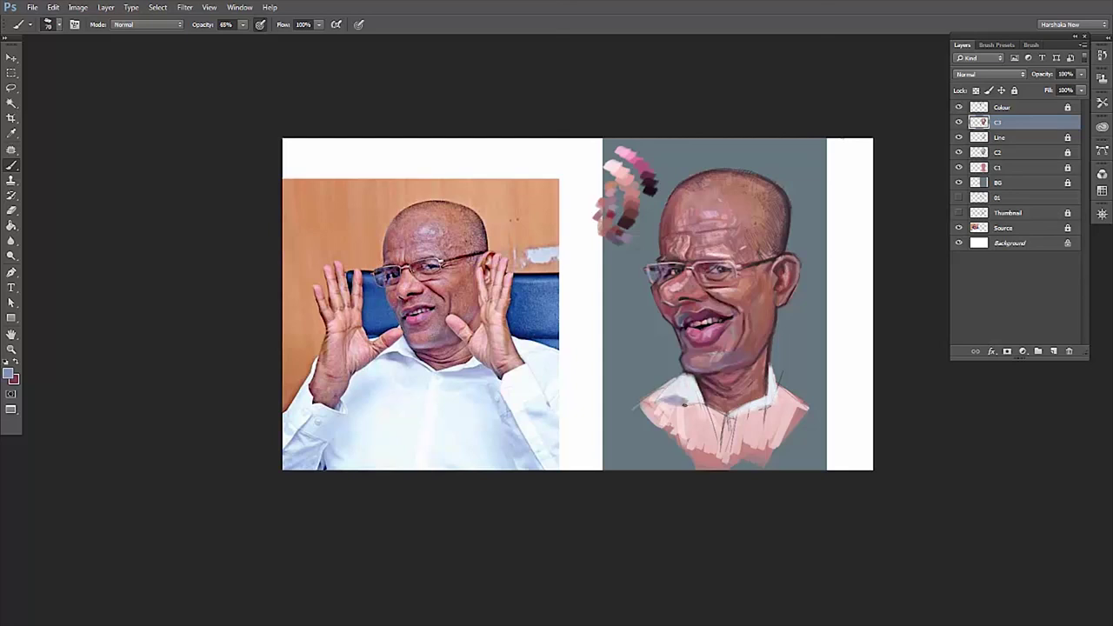
alt+click(714, 409)
drag(748, 418, 696, 427)
mouse_move(783, 404)
mouse_down()
mouse_move(765, 443)
mouse_move(687, 454)
mouse_move(650, 396)
mouse_up()
drag(779, 380, 807, 405)
drag(674, 430, 729, 476)
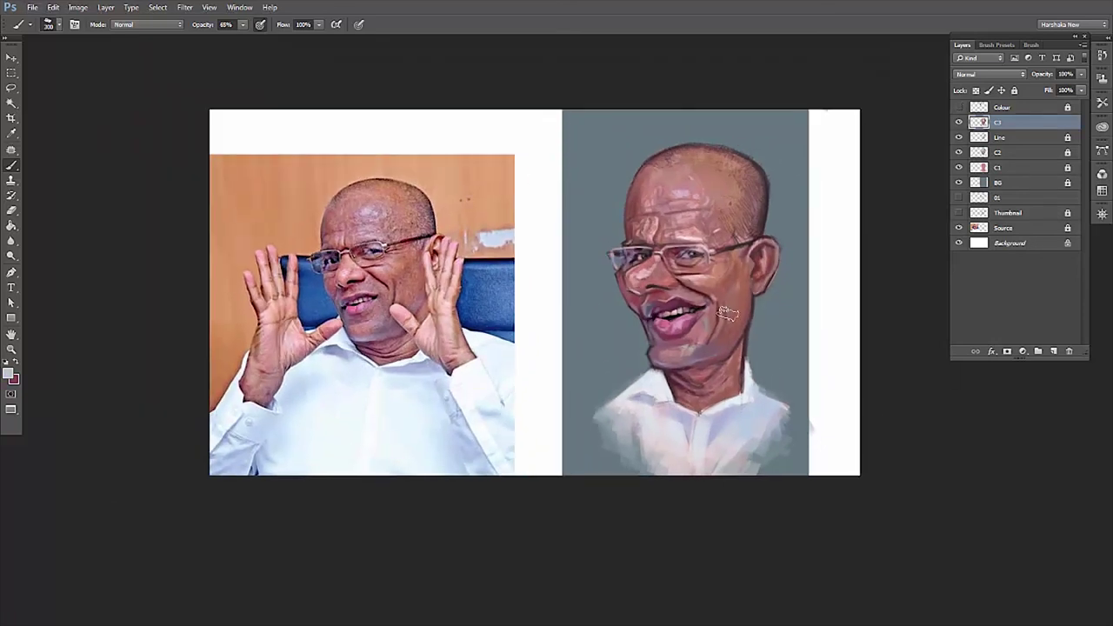
Brush a light grey-blue over the background beside the caricature's face and jaw
key(Return)
key(Return)
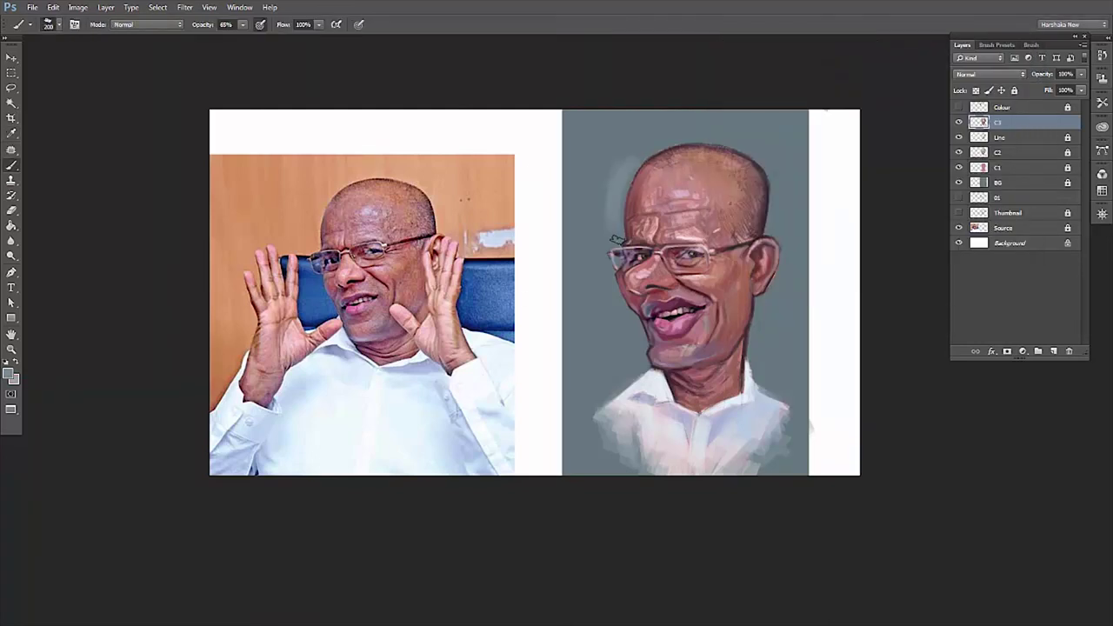
mouse_move(614, 265)
mouse_down()
mouse_move(640, 348)
mouse_move(630, 344)
mouse_up()
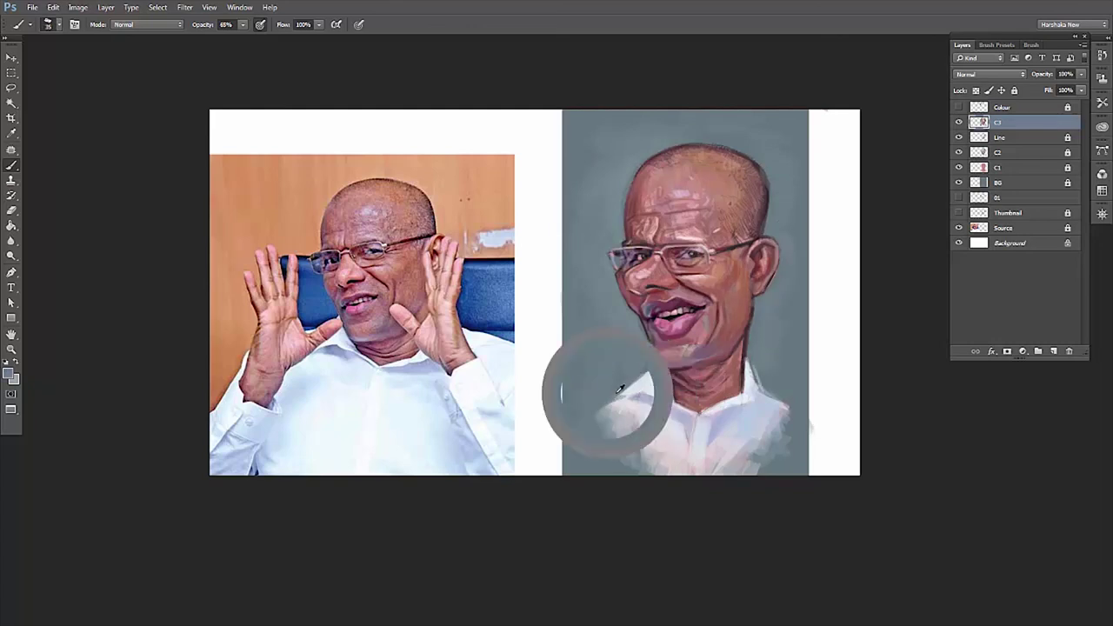
scroll(730, 297, down, 1)
scroll(825, 162, up, 1)
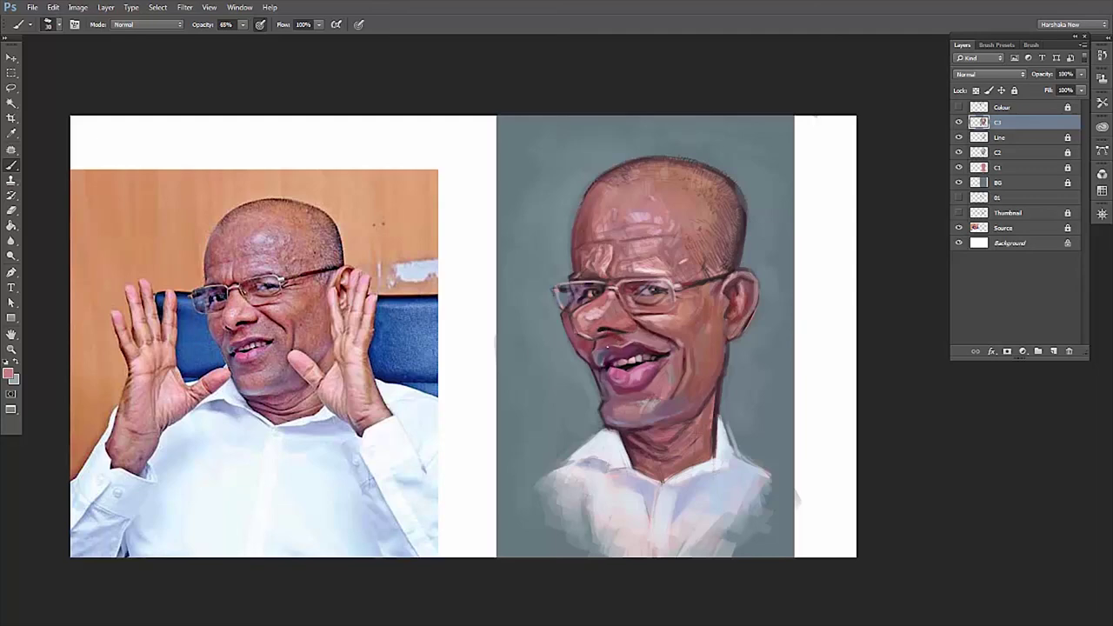
alt+click(643, 344)
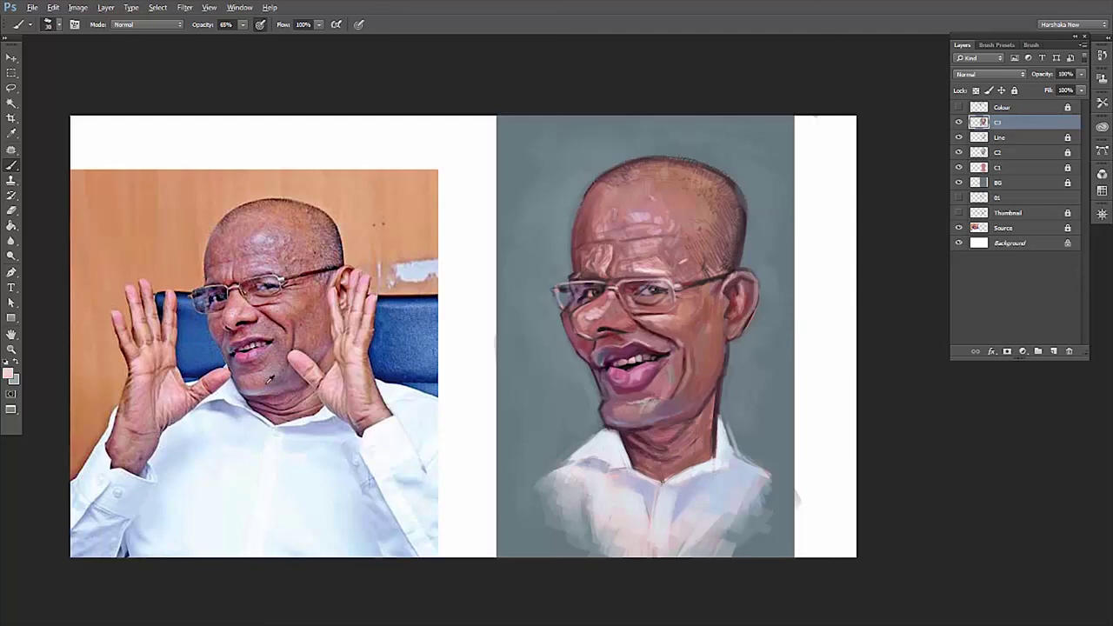